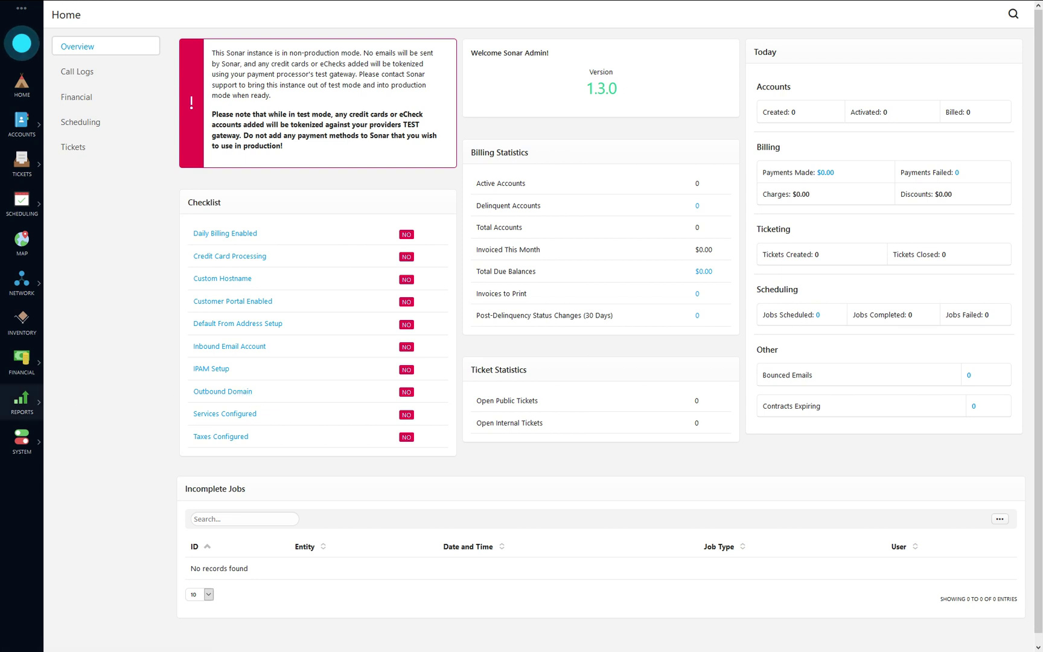
Open the form for creating a new tax in the financial tax settings
left_click(19, 366)
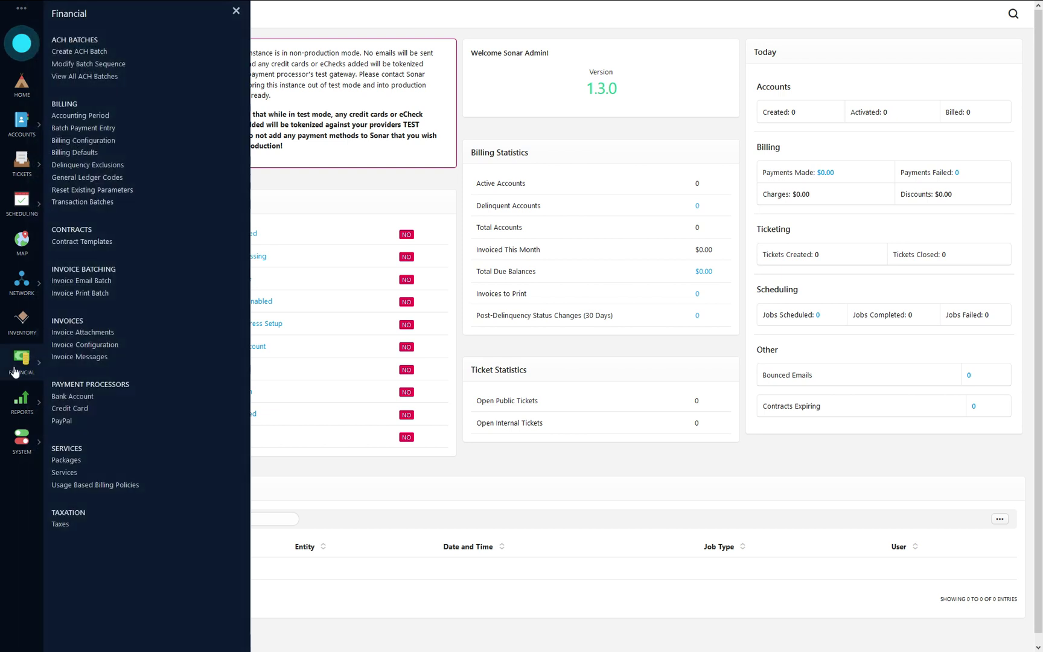
left_click(60, 524)
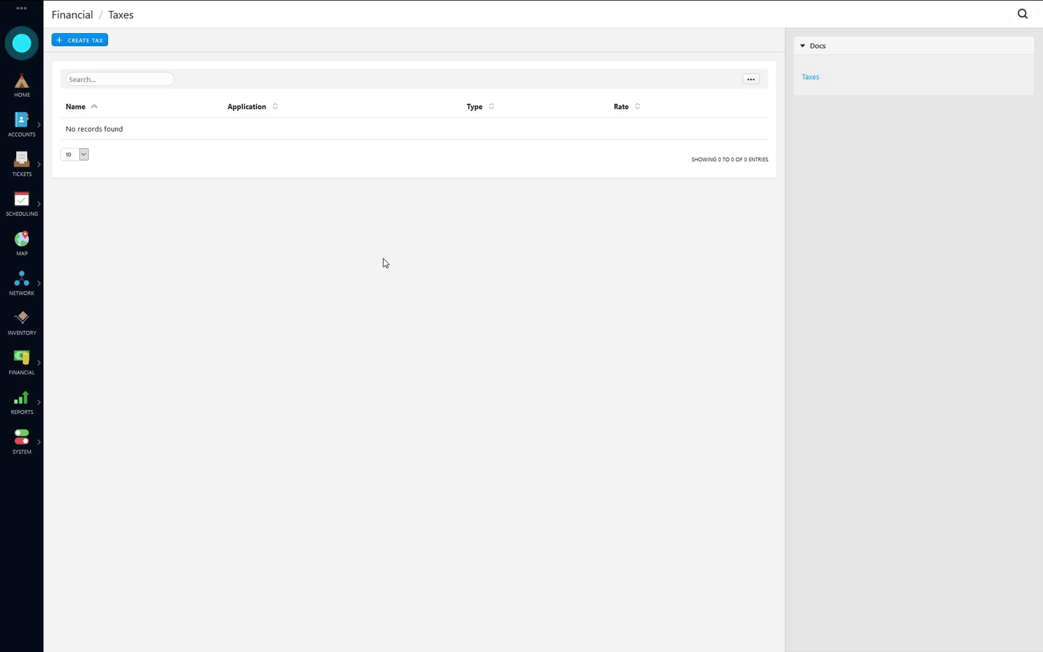
left_click(101, 43)
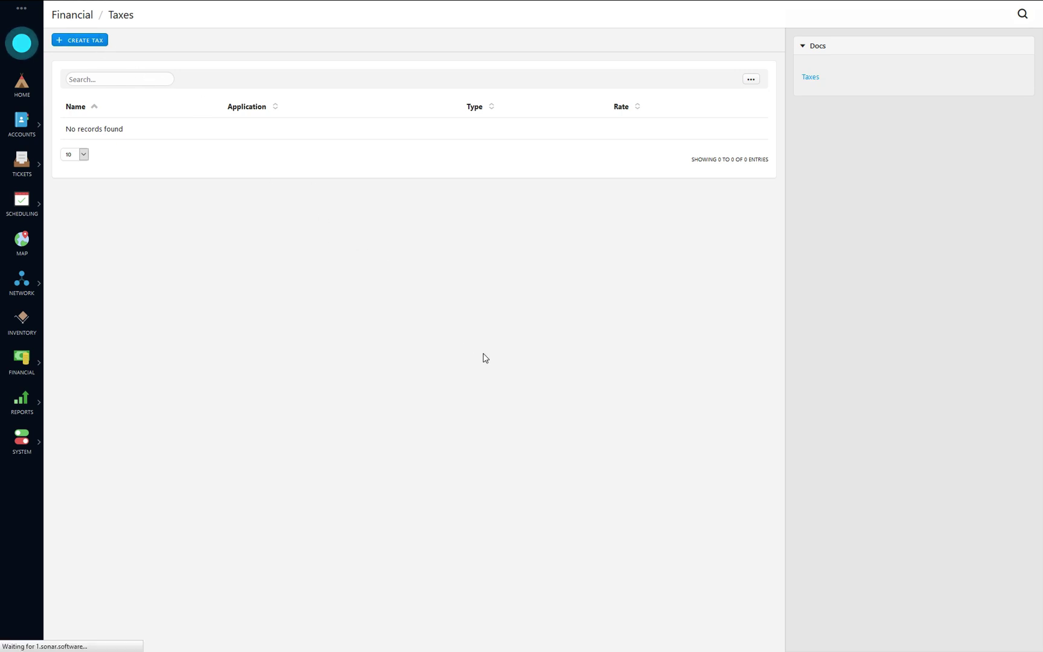
mouse_move(113, 38)
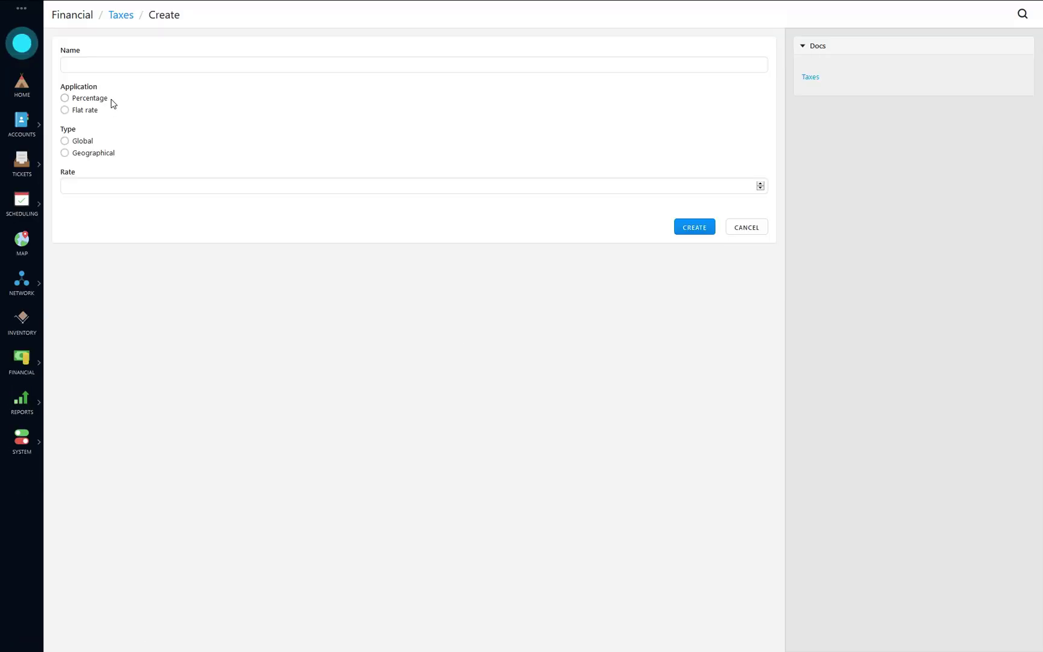
Create a percentage-based geographical tax named State Sales Tax with a default rate of 0
left_click(200, 66)
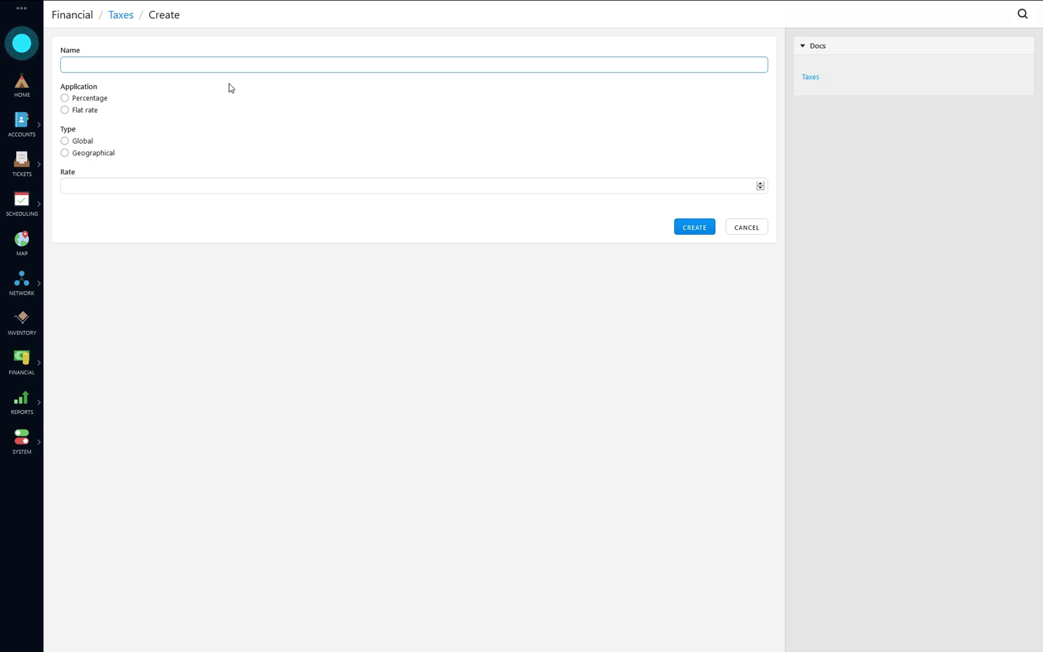
type("State Sa")
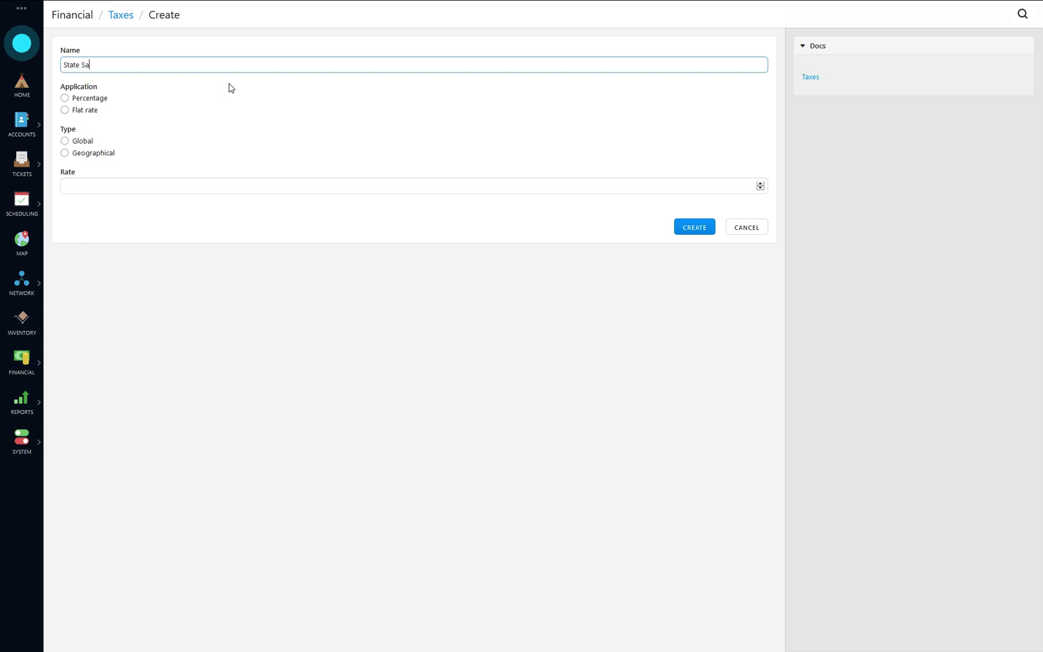
type("les Tax")
left_click(84, 101)
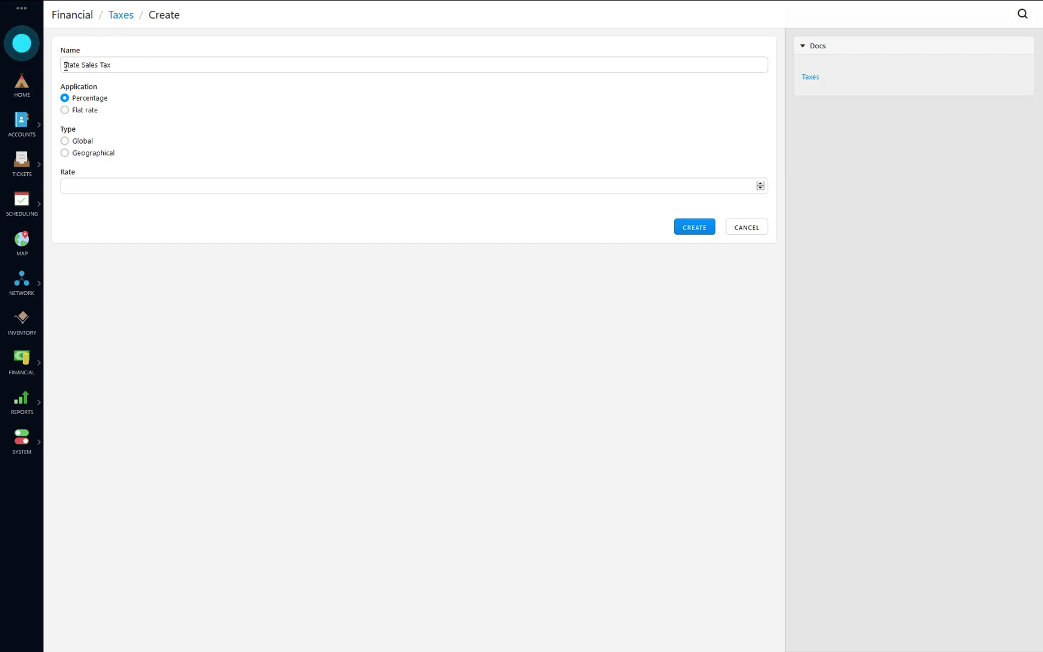
left_click(97, 157)
left_click(86, 186)
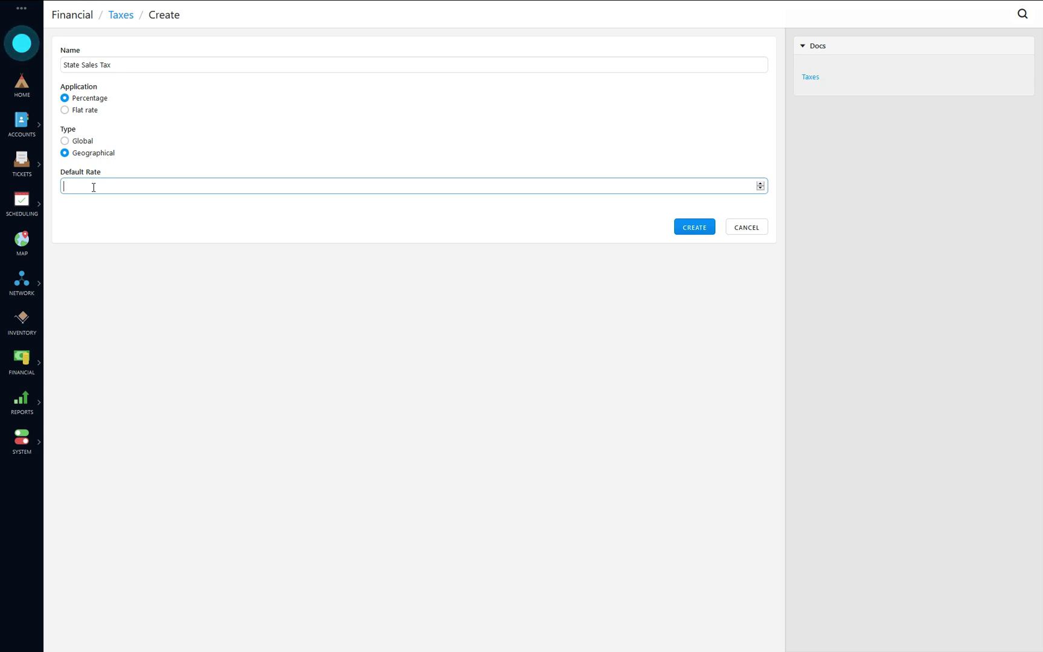
type("0")
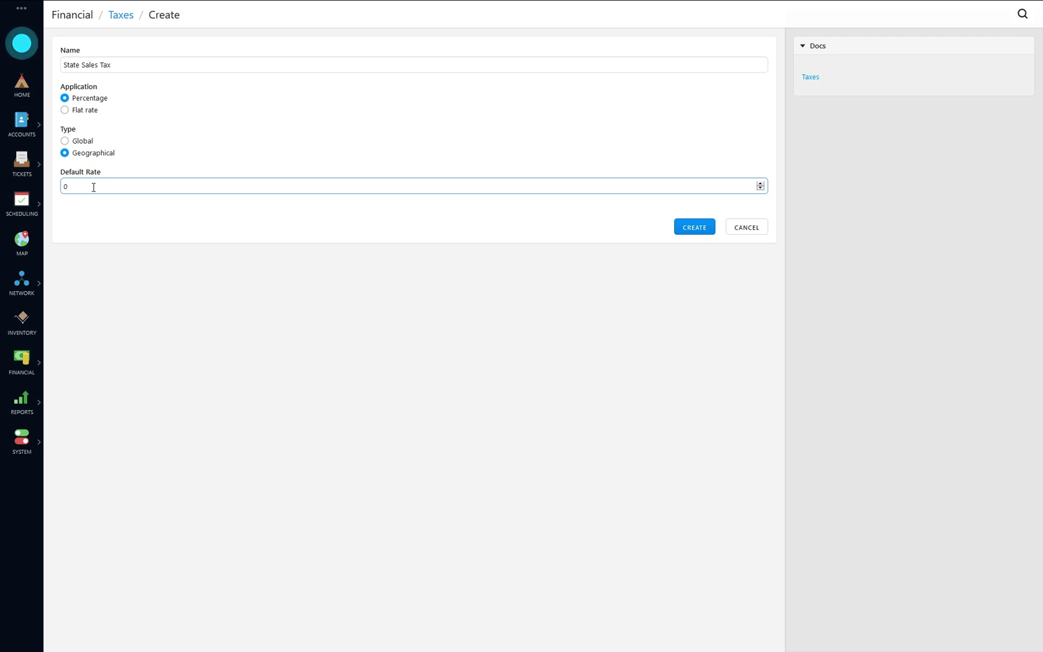
left_click(681, 227)
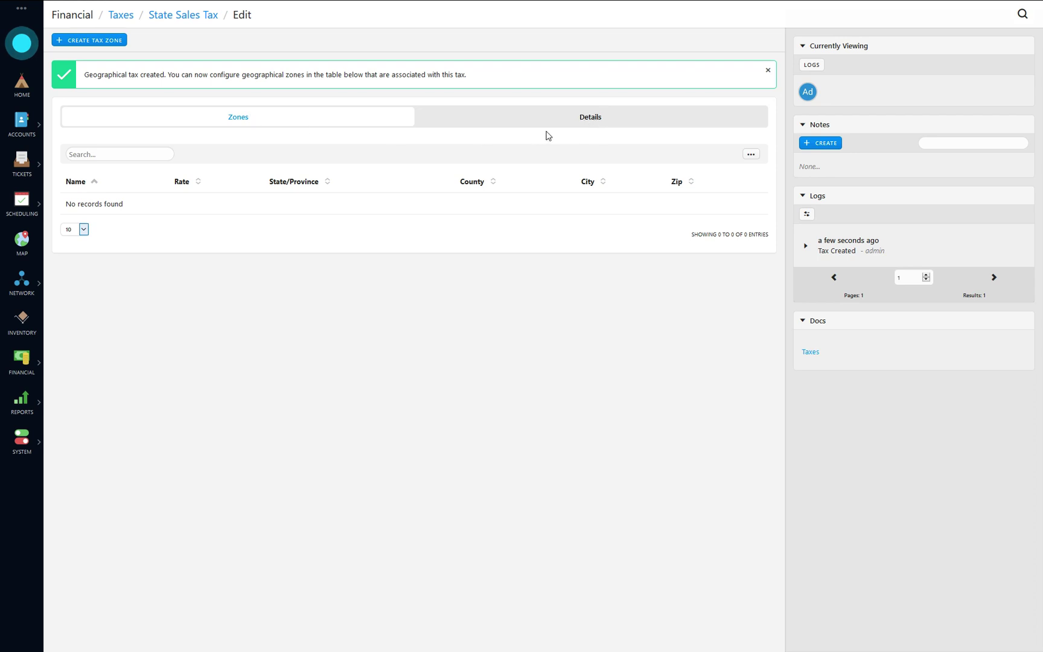
Check the State Sales Tax details, return to its zone list and dismiss the notice
left_click(581, 126)
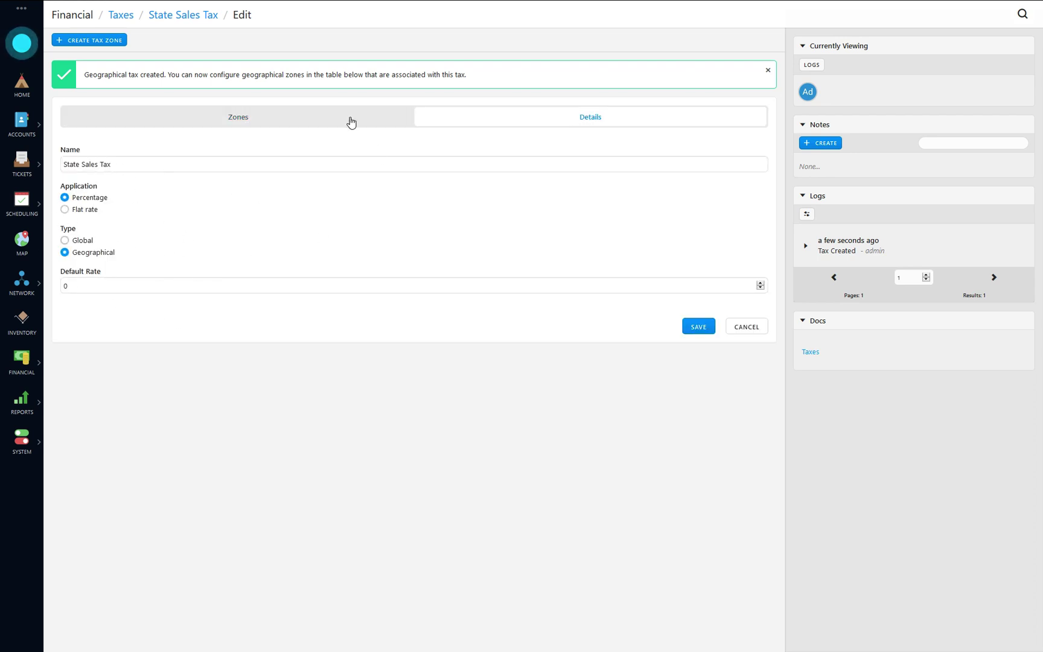
left_click(240, 121)
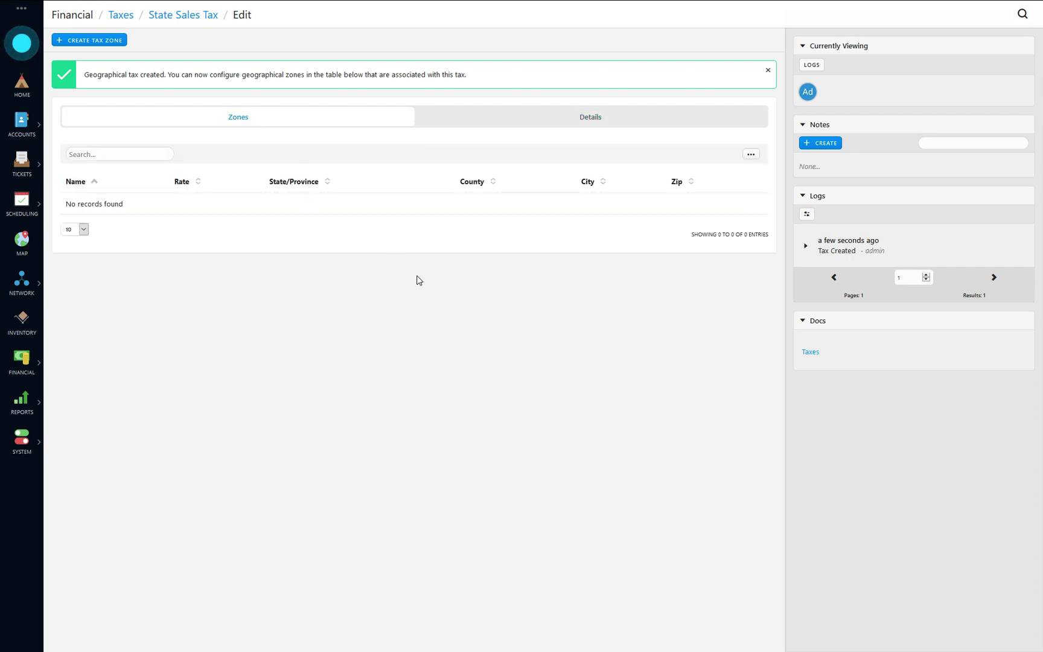
left_click(767, 71)
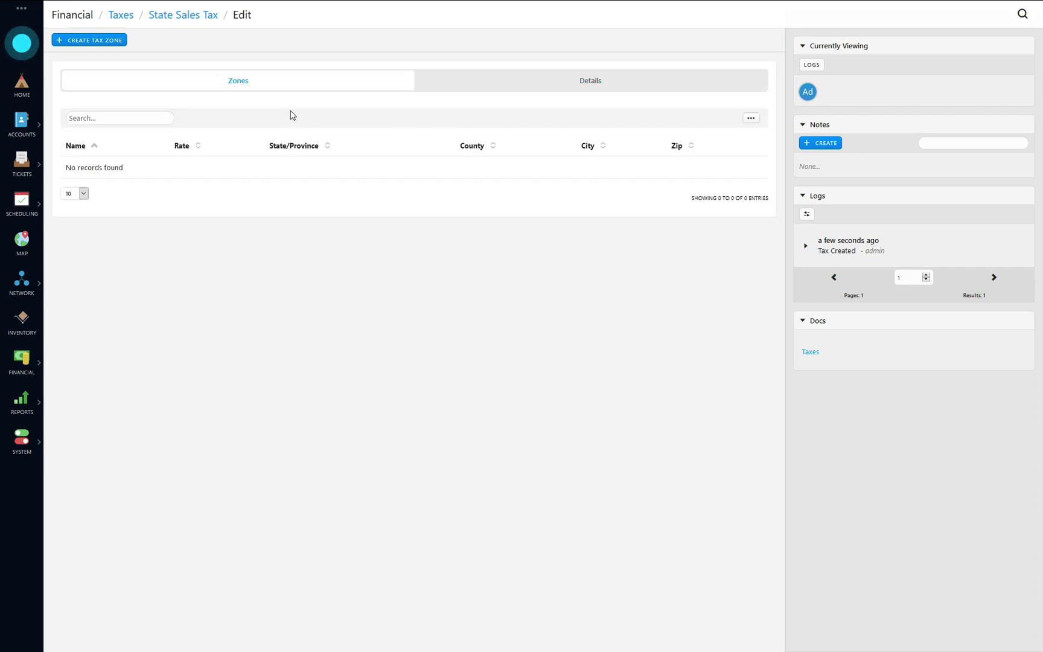
Start a new tax zone for State Sales Tax, naming it Michigan with a rate of 5%
left_click(90, 44)
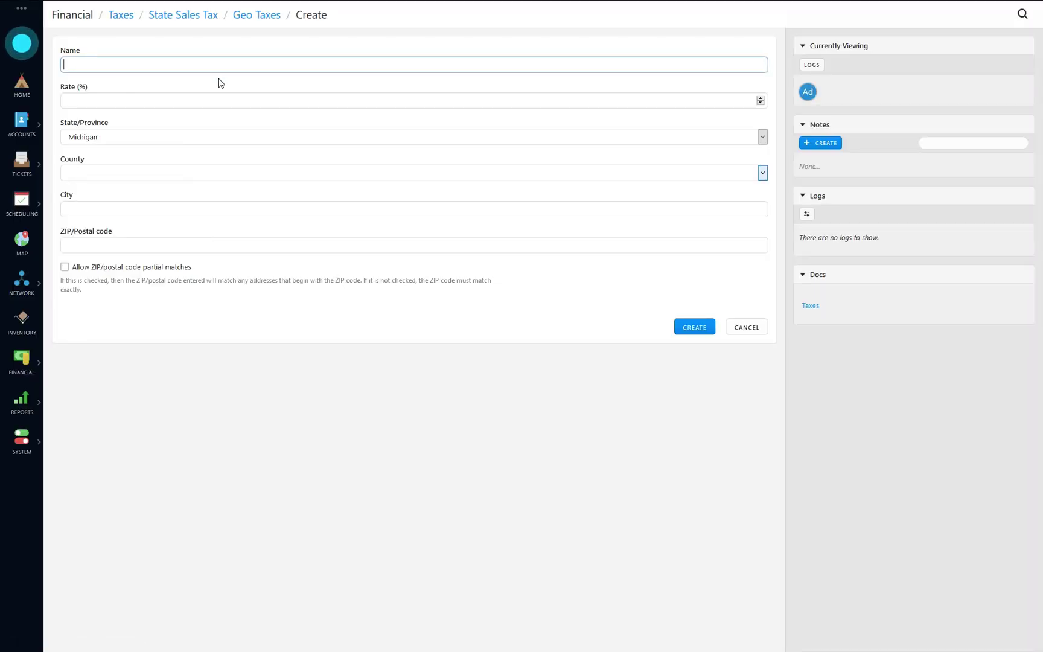
type("Michist")
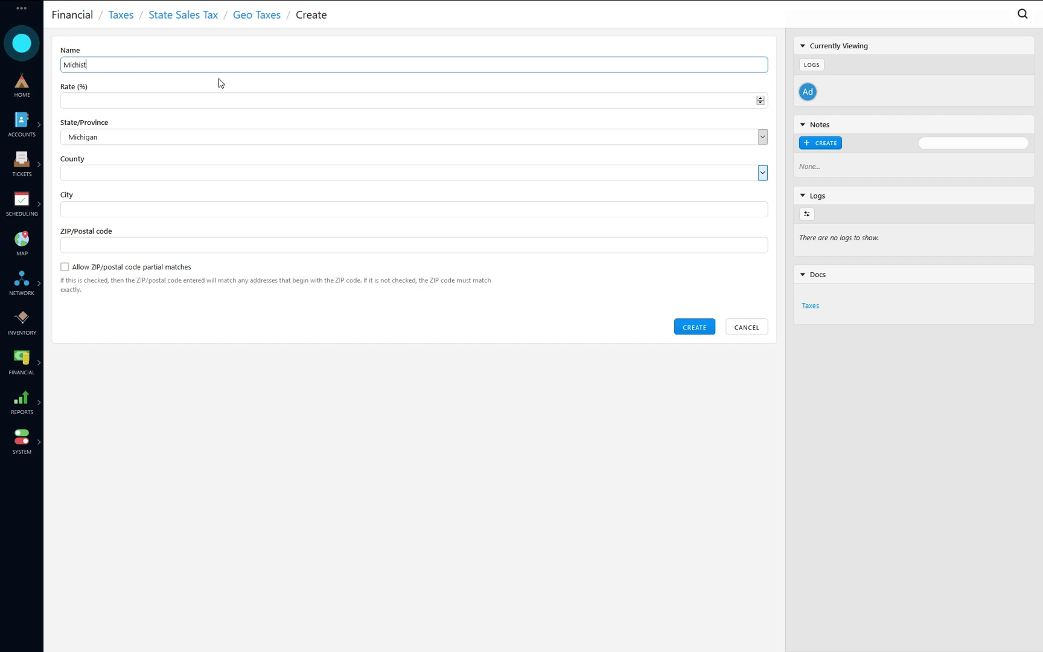
key("BackSpace")
key("BackSpace")
type("gan")
left_click(130, 101)
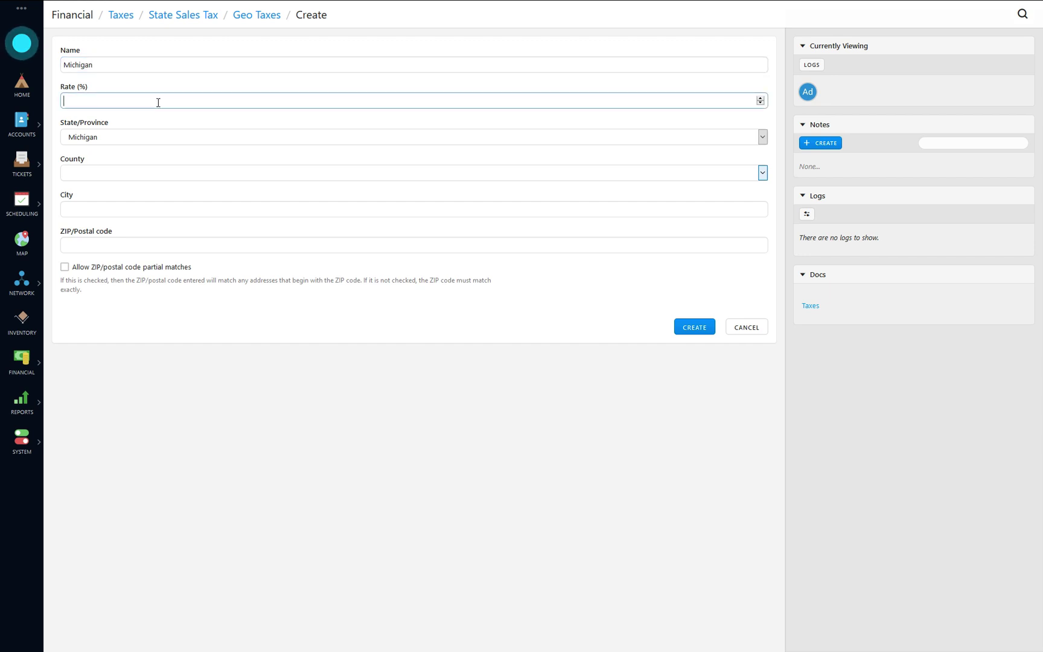
type("5")
Create the zone with Michigan kept as the state, leaving county, city and ZIP code blank
left_click(124, 138)
left_click(128, 139)
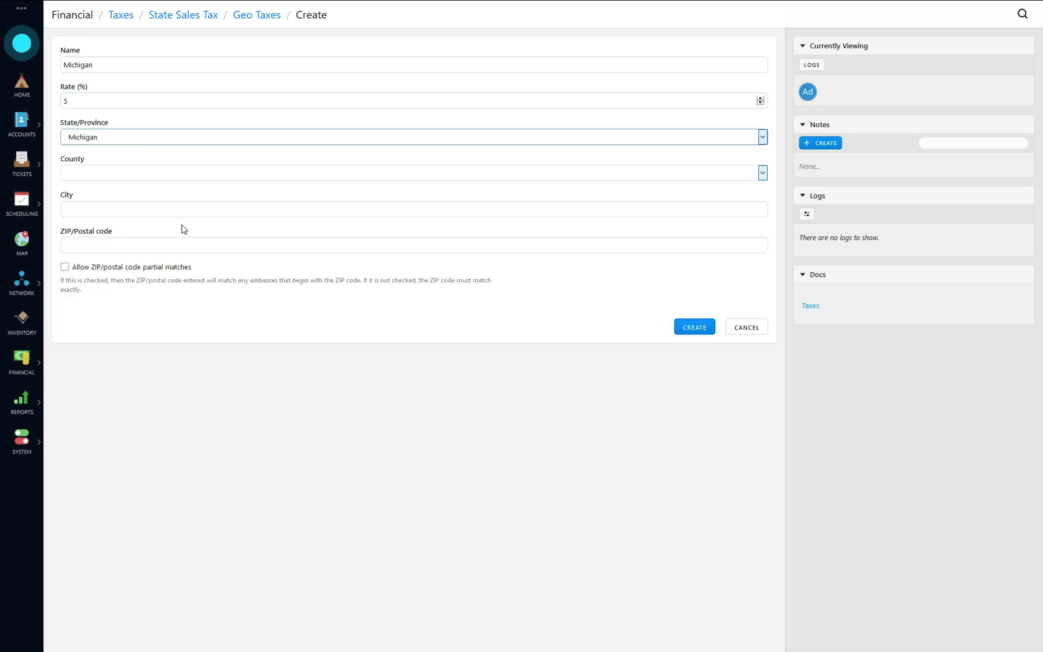
left_click(70, 177)
left_click(91, 177)
left_click(89, 211)
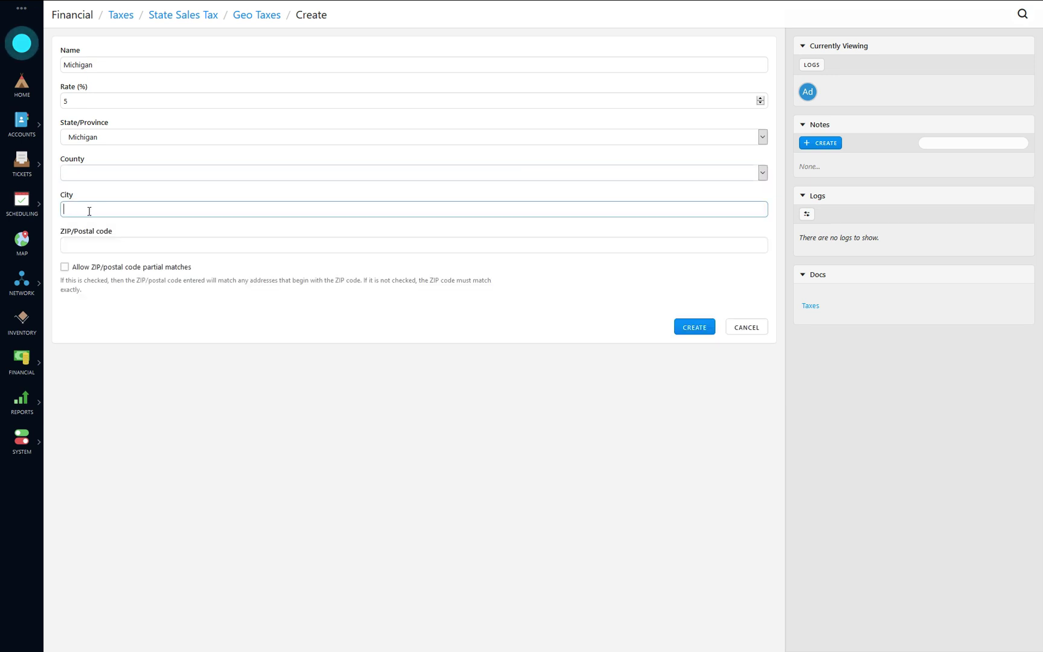
left_click(107, 249)
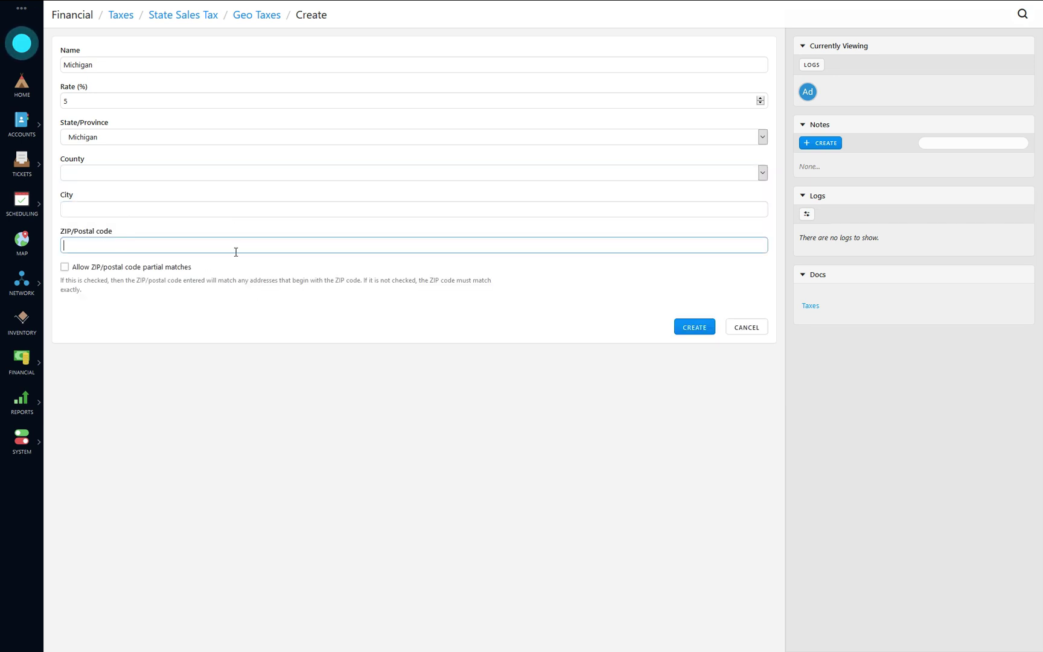
left_click(678, 325)
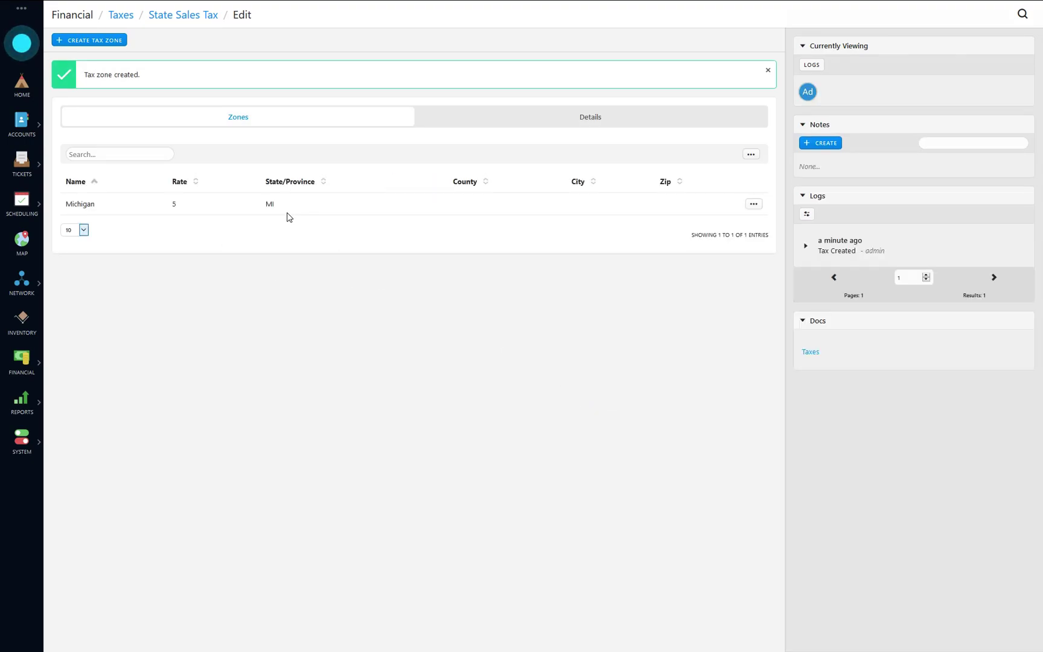
left_click_drag(279, 208, 263, 210)
left_click_drag(190, 206, 170, 205)
left_click(307, 291)
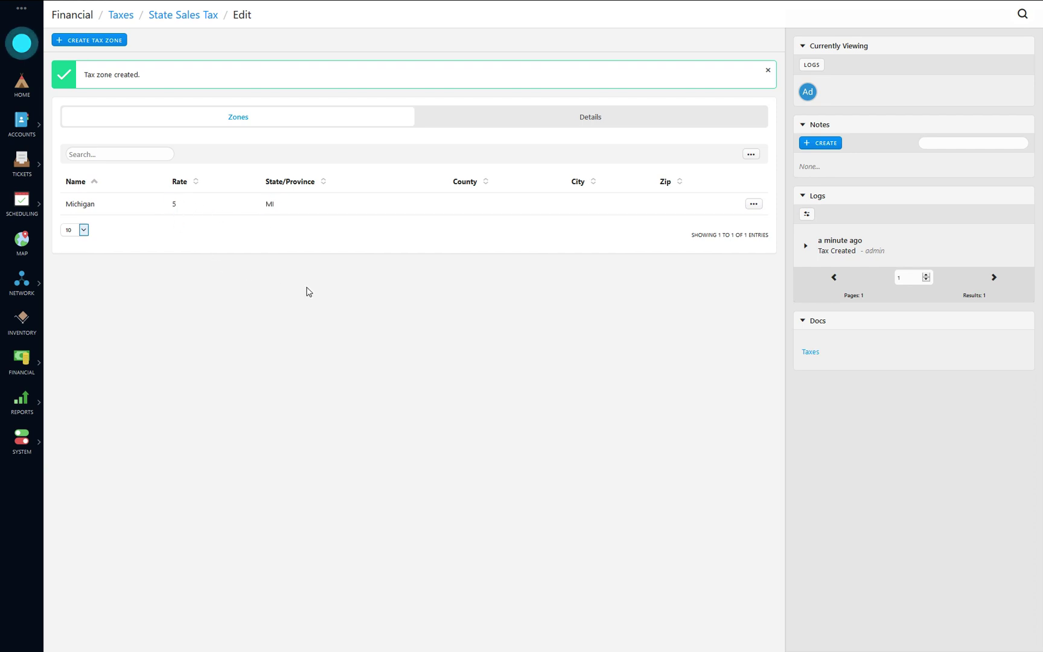
Create a second State Sales Tax zone named Wisconsin with a rate of 10% and Wisconsin as the state
left_click(112, 39)
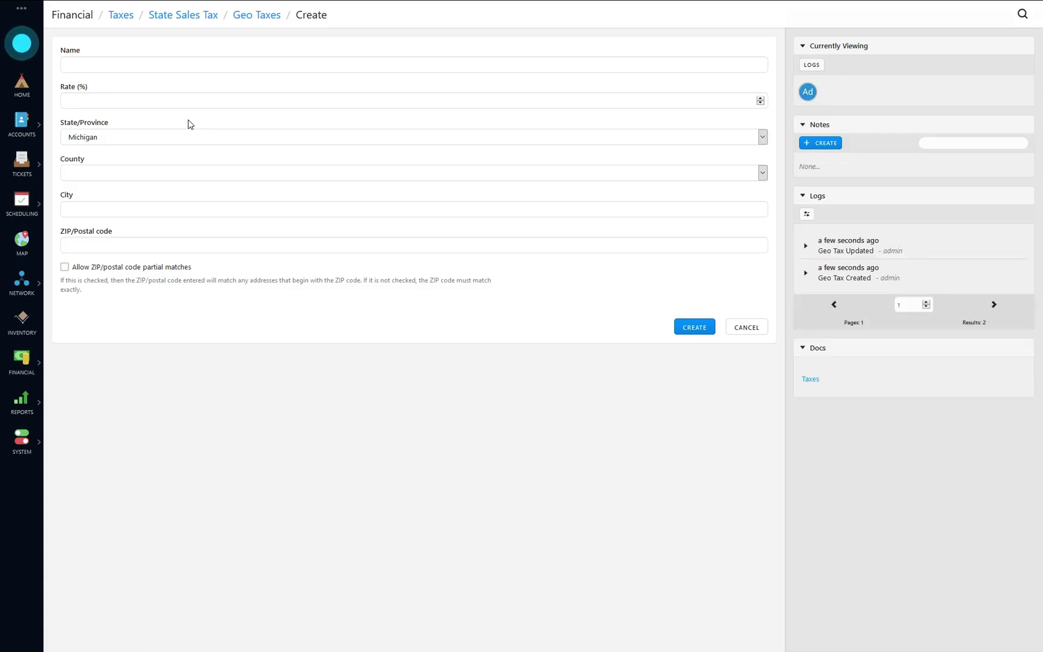
left_click(208, 63)
type("Wisconsin")
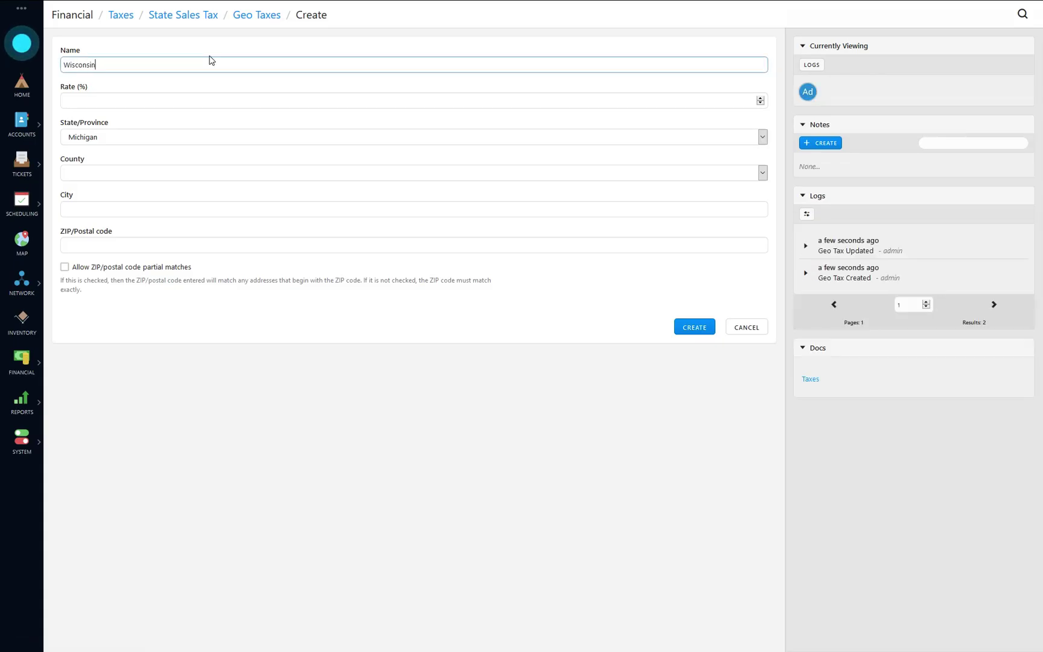
left_click(181, 100)
type("10")
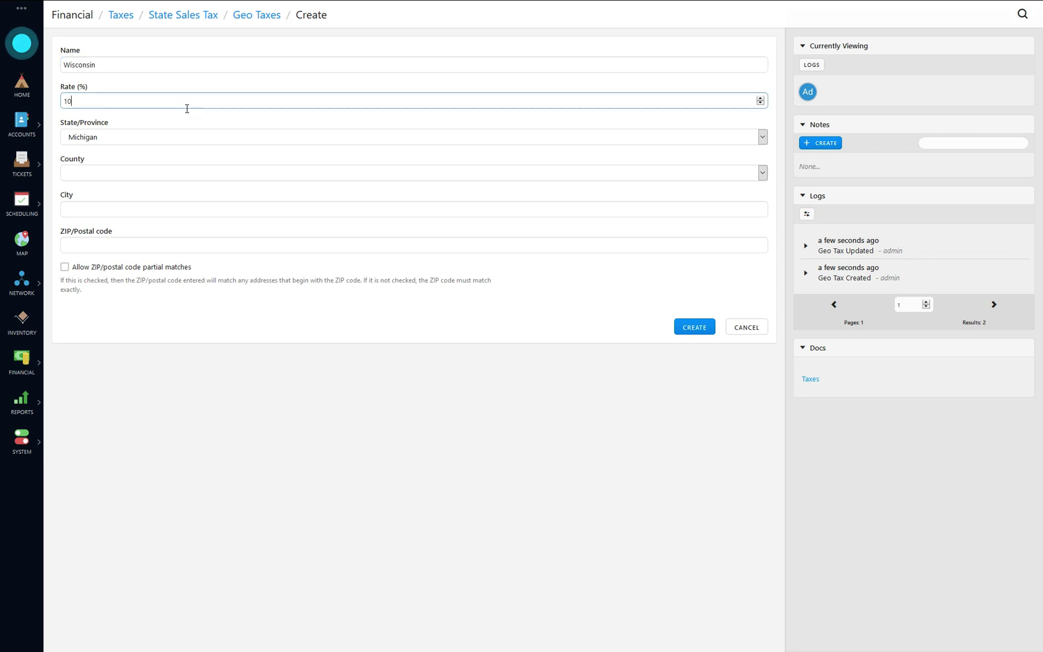
left_click(119, 136)
scroll(139, 305, "down", 8)
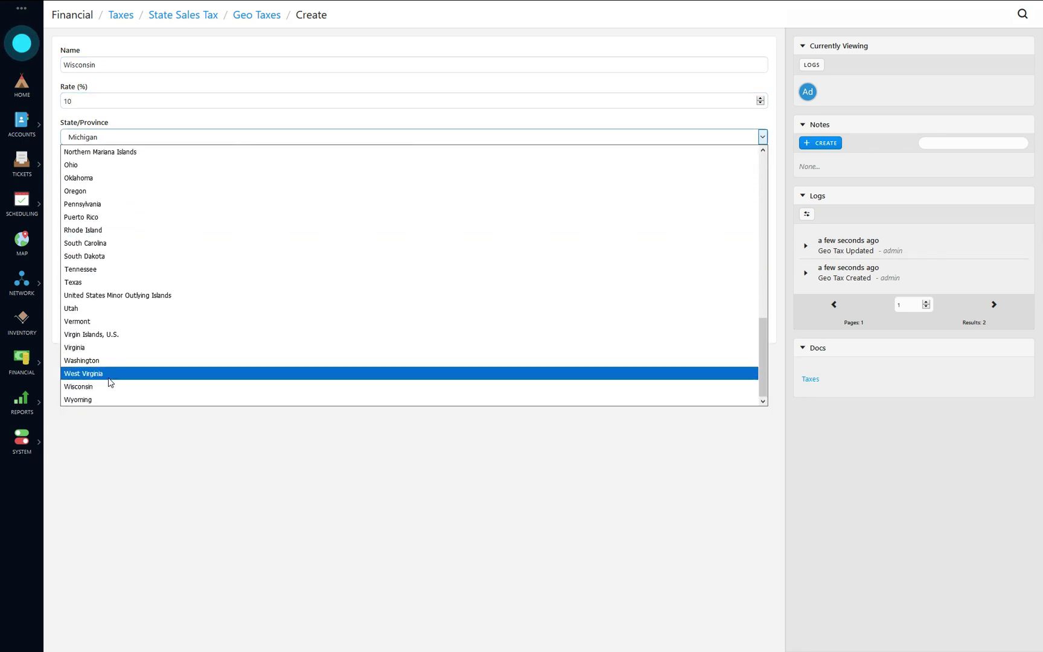
left_click(112, 401)
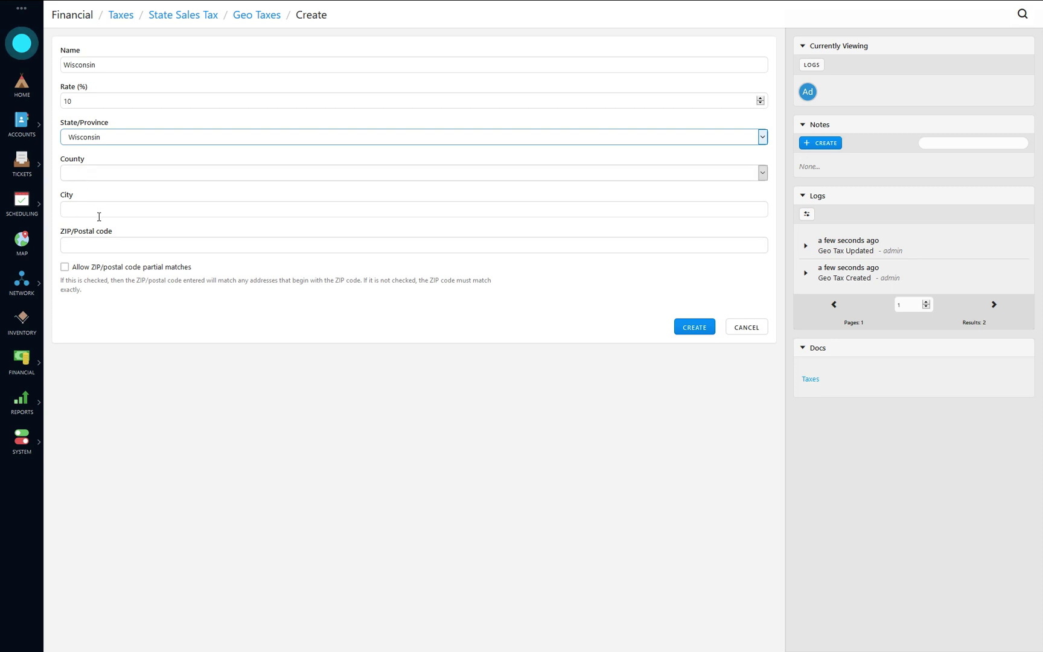
left_click(693, 329)
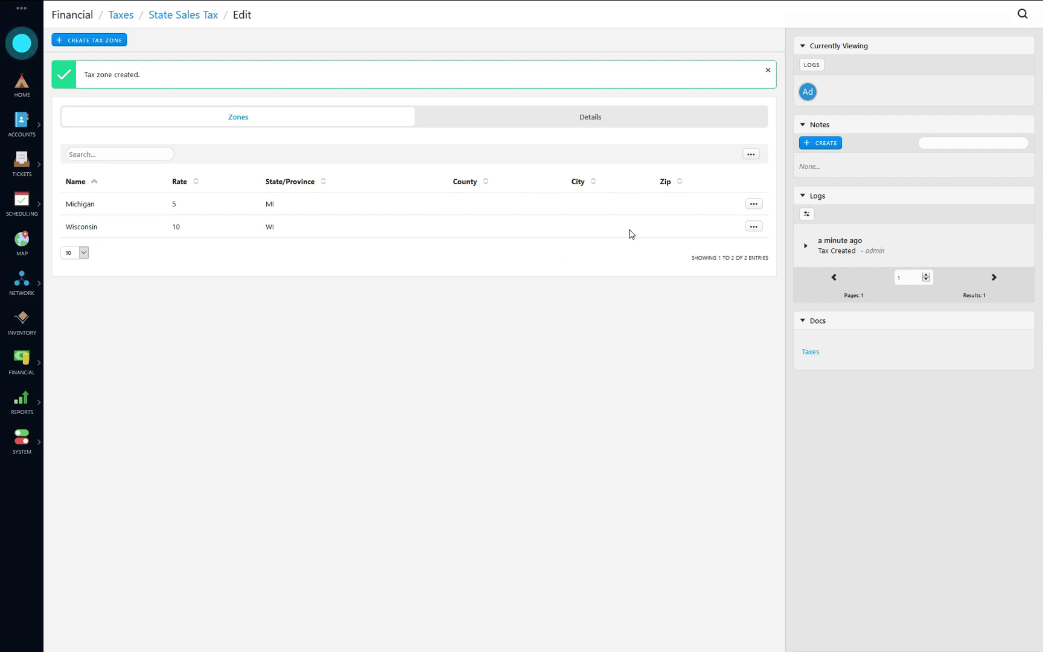
Return to the tax list and create a percentage-based geographical tax named City Tax
left_click(120, 20)
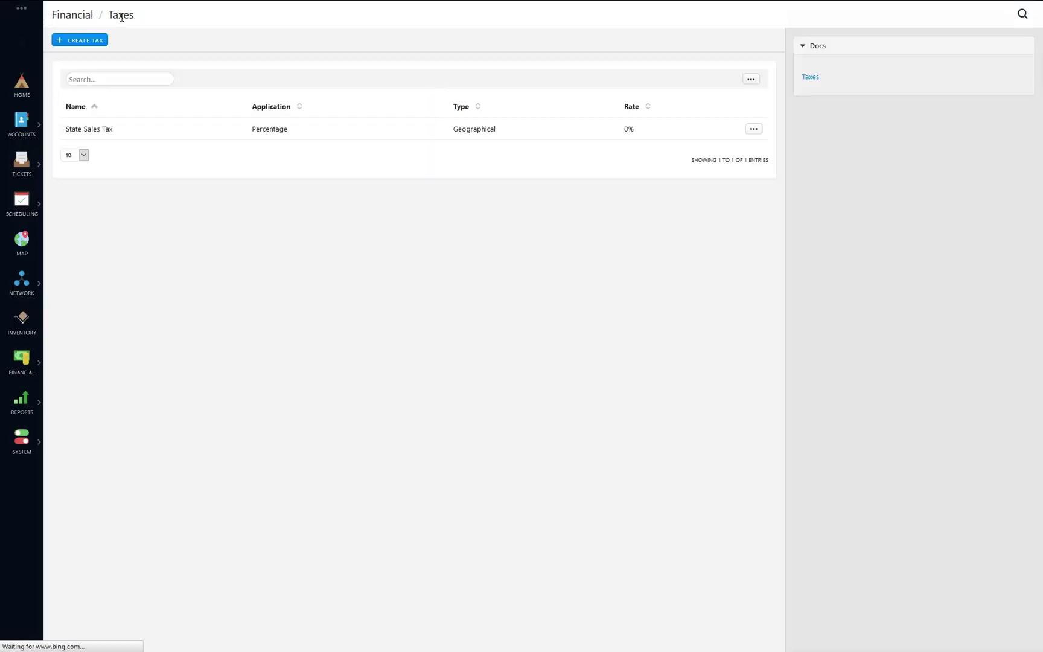
left_click(88, 45)
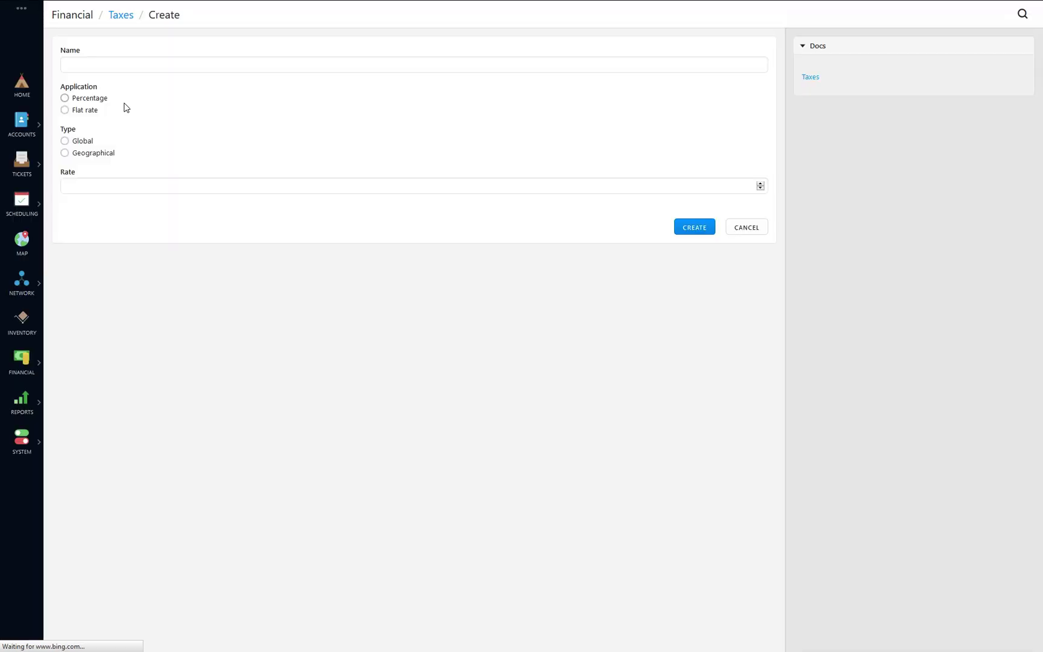
left_click(136, 66)
type("City")
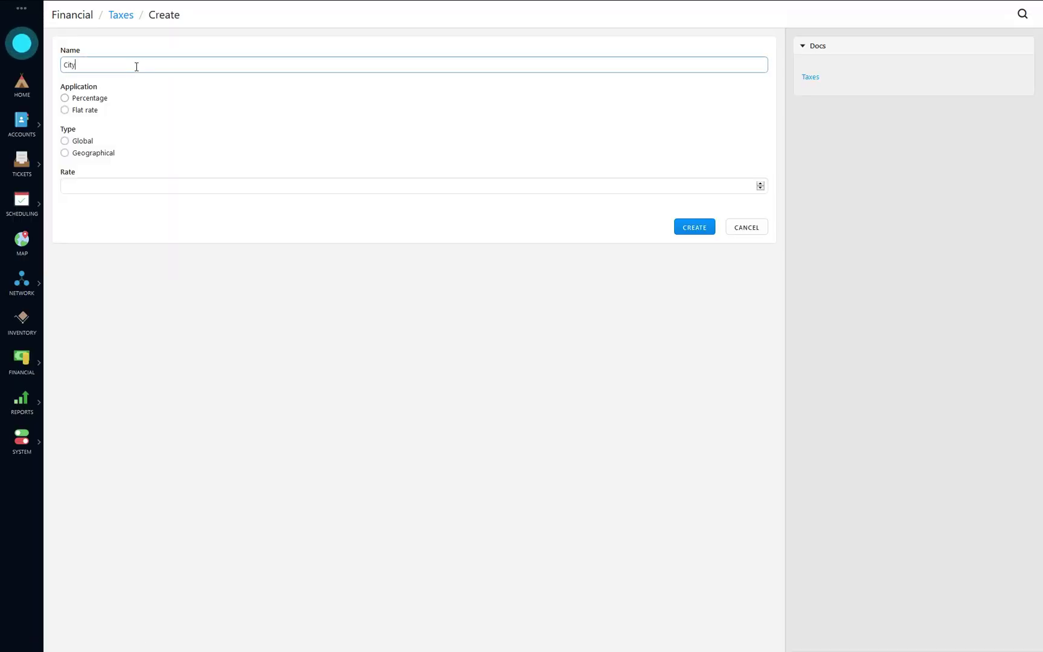
type(" Tax")
left_click(91, 100)
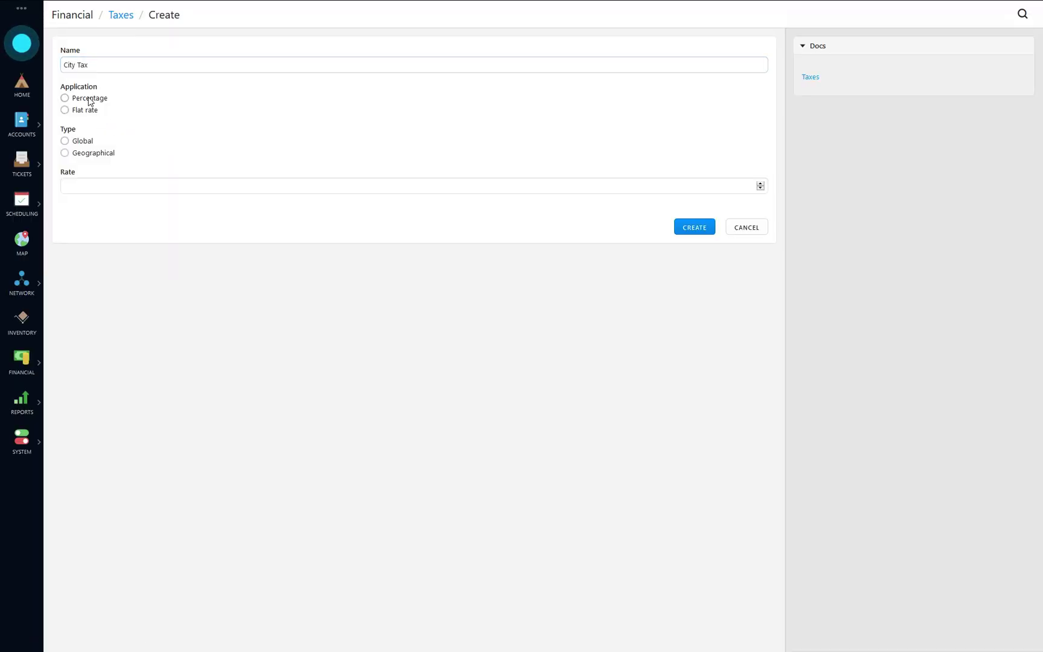
left_click(86, 155)
left_click(126, 189)
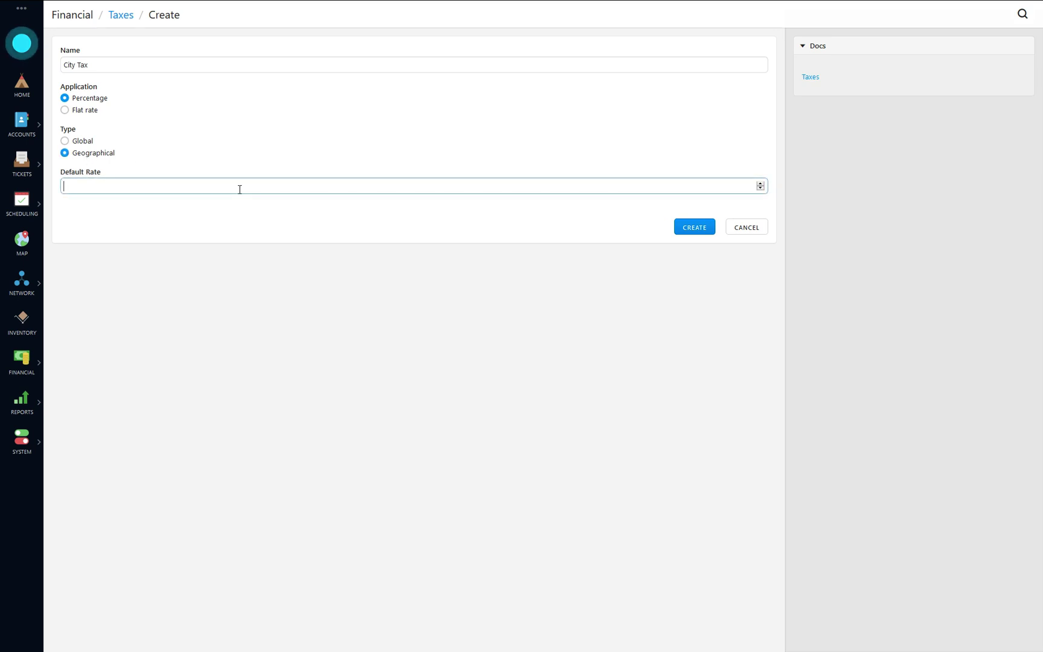
left_click(694, 227)
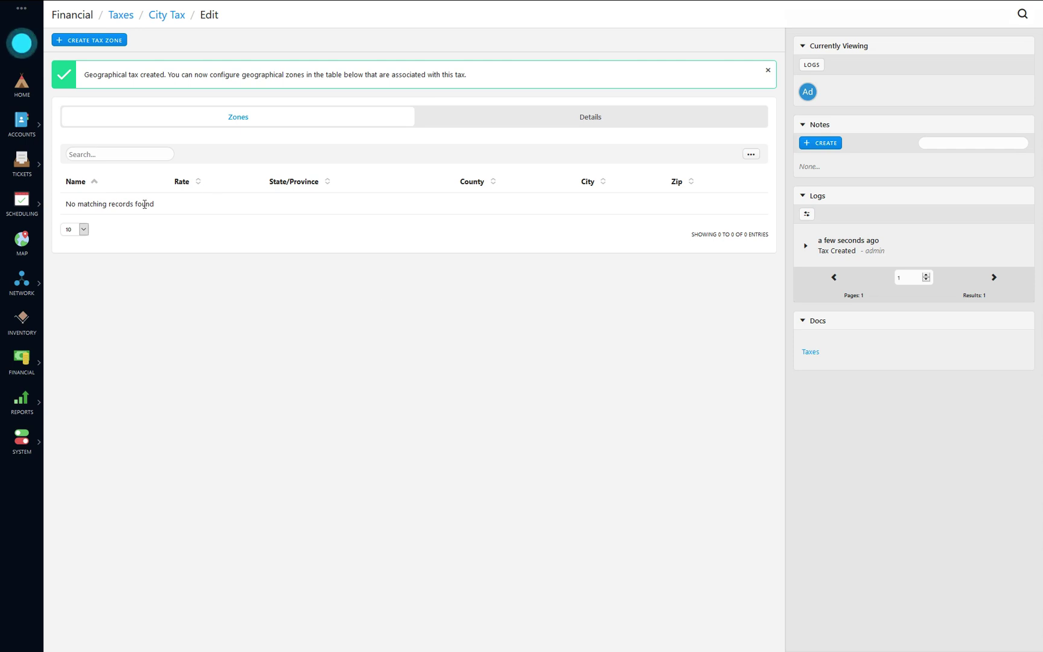
Start a City Tax zone named Milwaukee with a rate of 1% and Wisconsin as the state
left_click(98, 44)
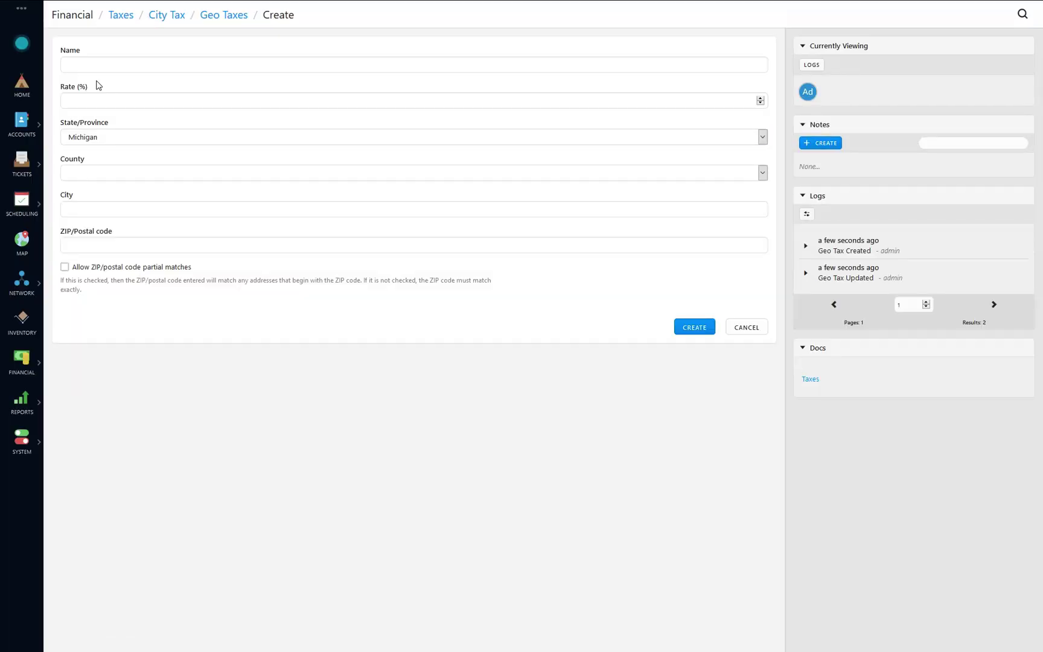
left_click(88, 70)
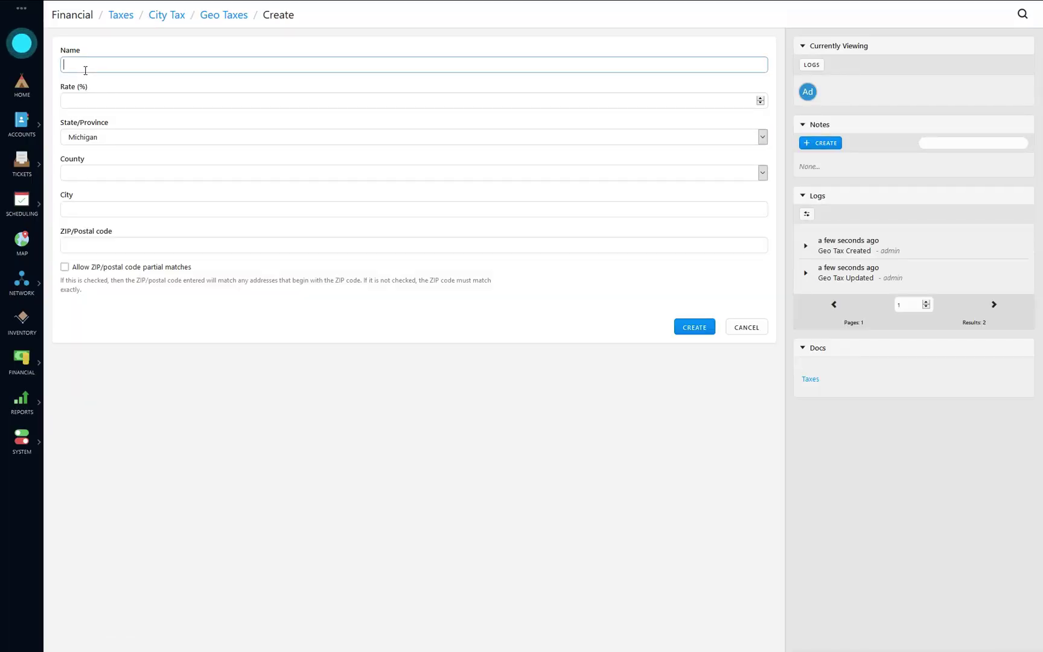
type("Milwaukee")
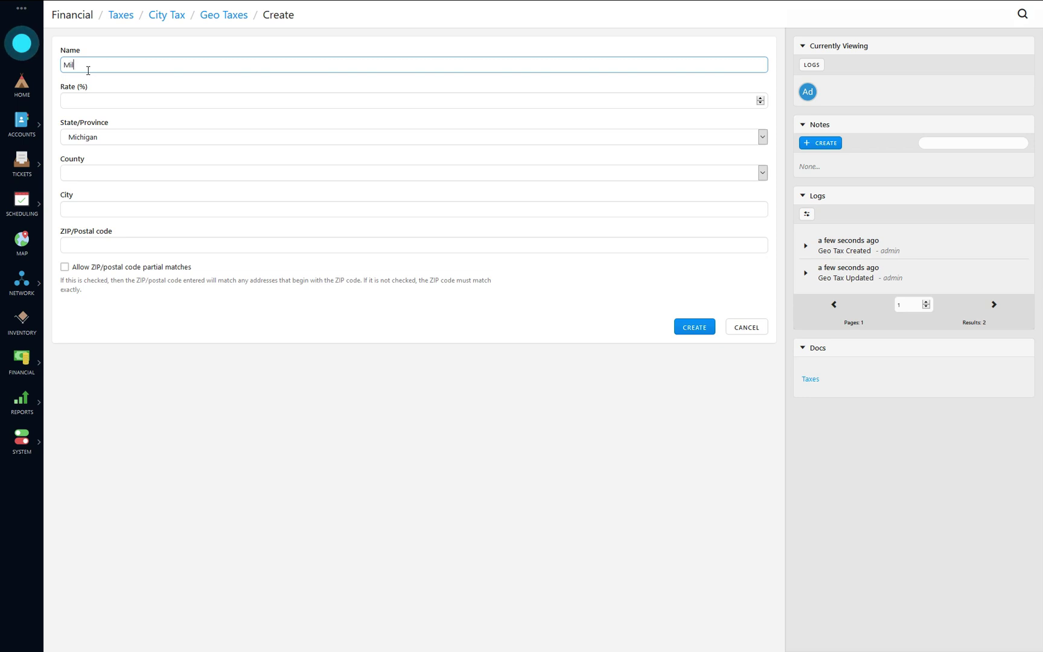
left_click(106, 106)
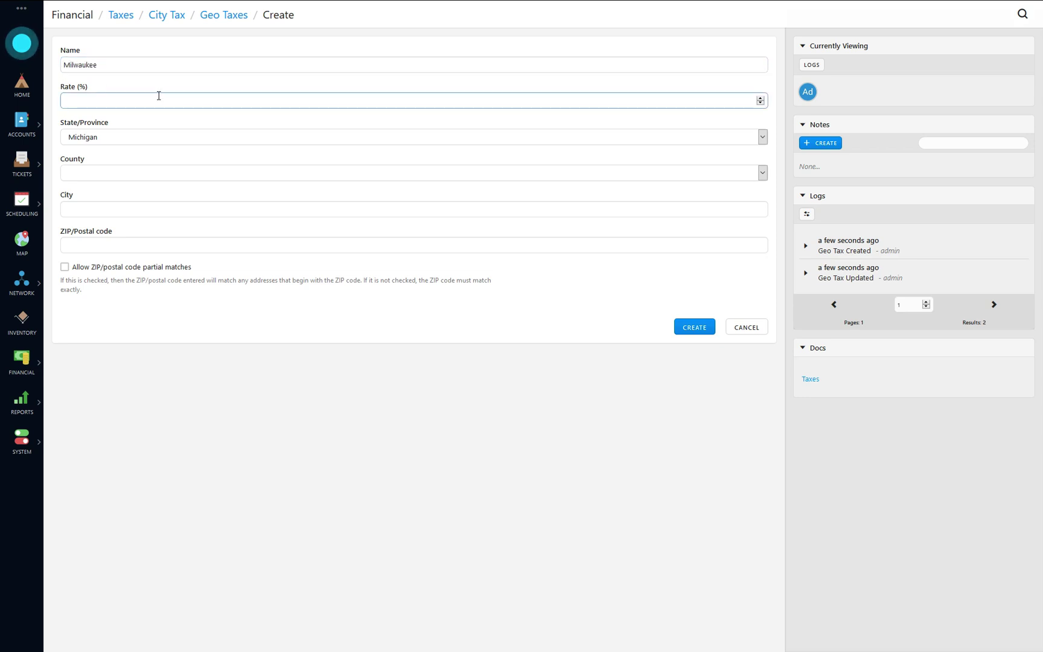
type("1")
left_click(131, 139)
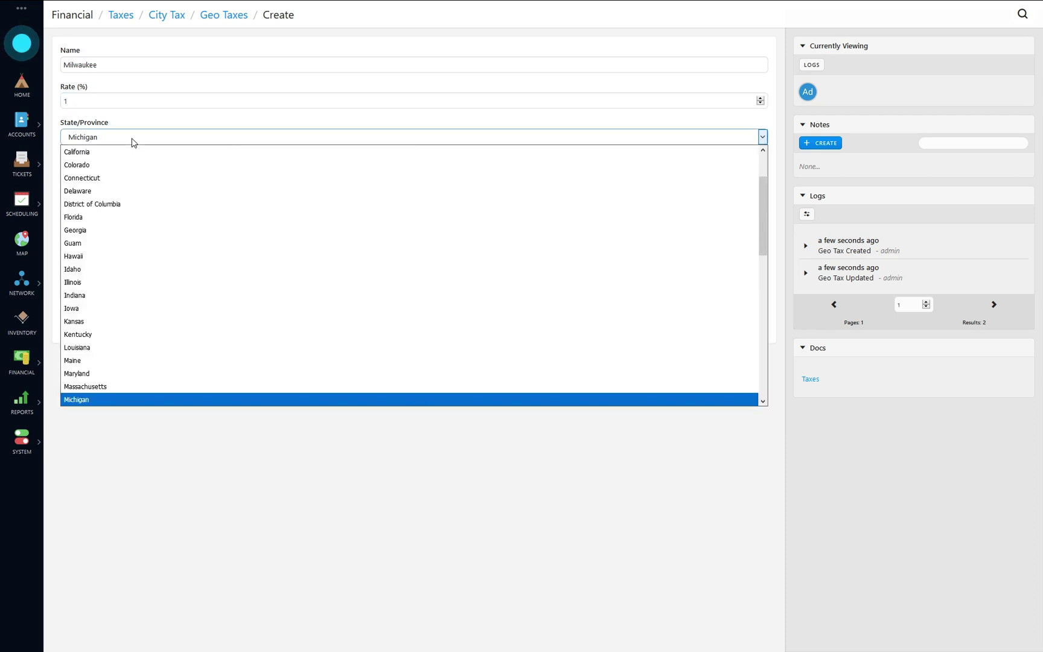
scroll(226, 296, "down", 7)
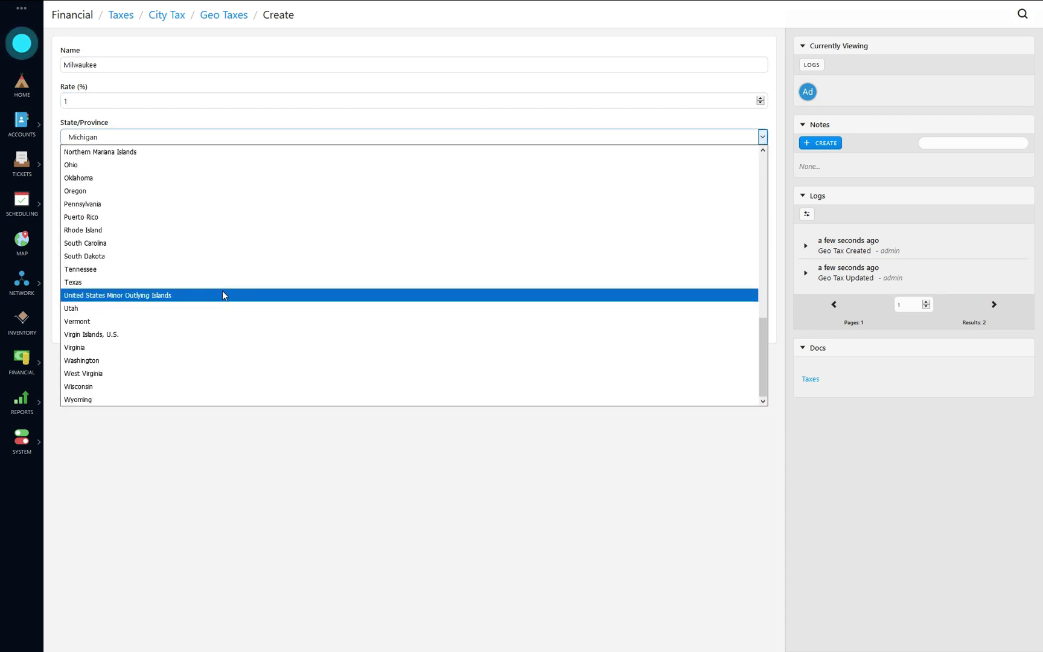
left_click(86, 387)
Set the Milwaukee zone's city to Milwaukee and its ZIP code to 12345
left_click(138, 211)
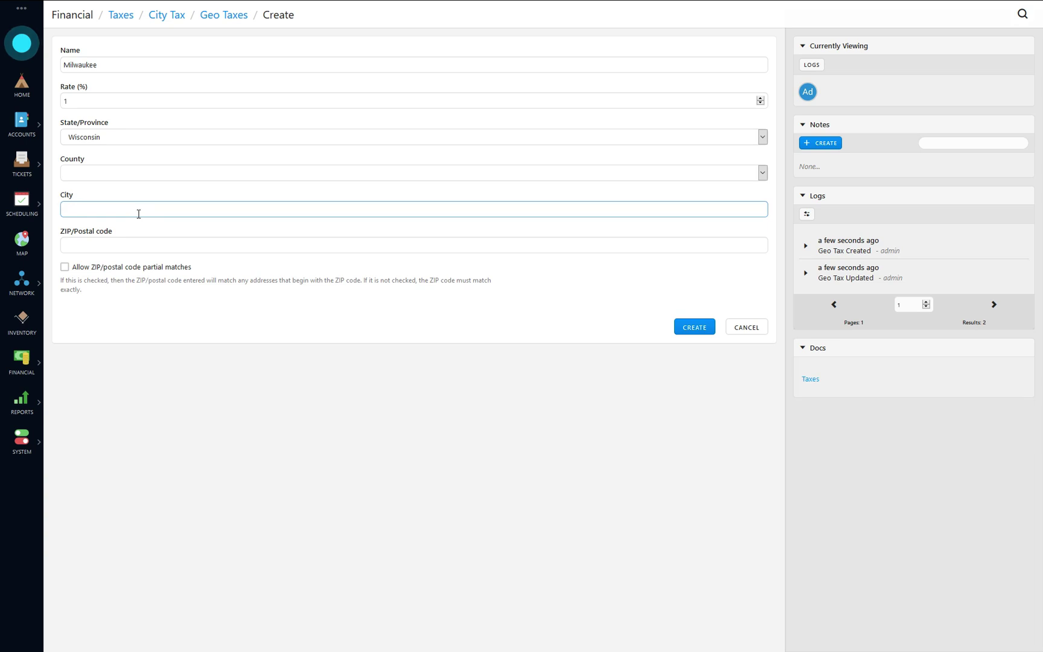
type("Milwaukee")
left_click(109, 244)
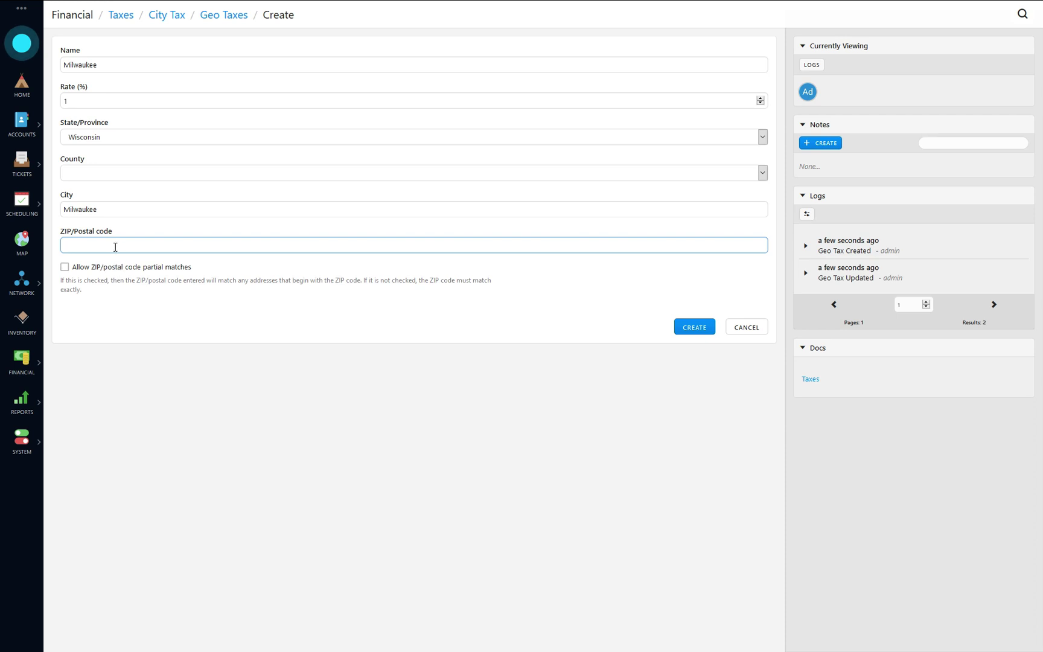
type("2345")
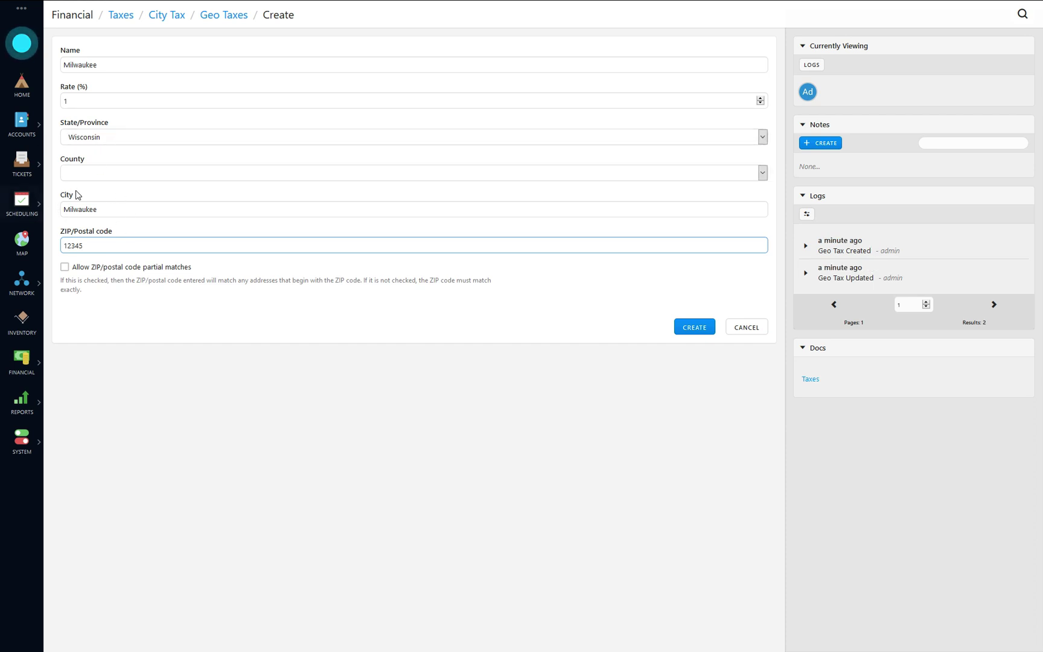
Allow partial ZIP code matches, replace the ZIP code with 532, and create the Milwaukee zone
left_click_drag(106, 242, 62, 246)
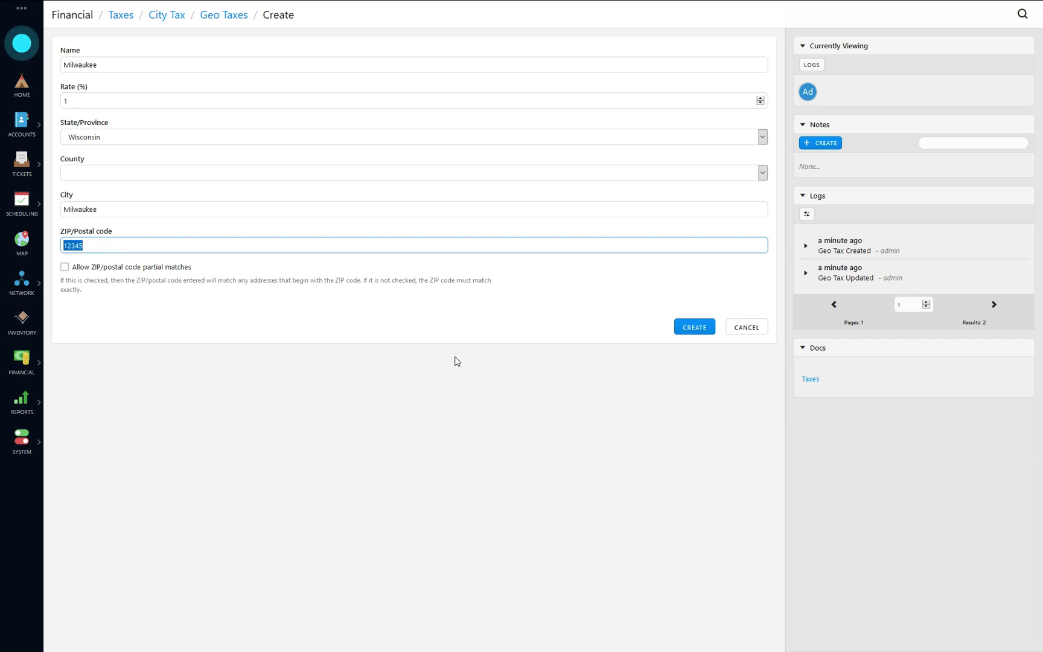
left_click(133, 267)
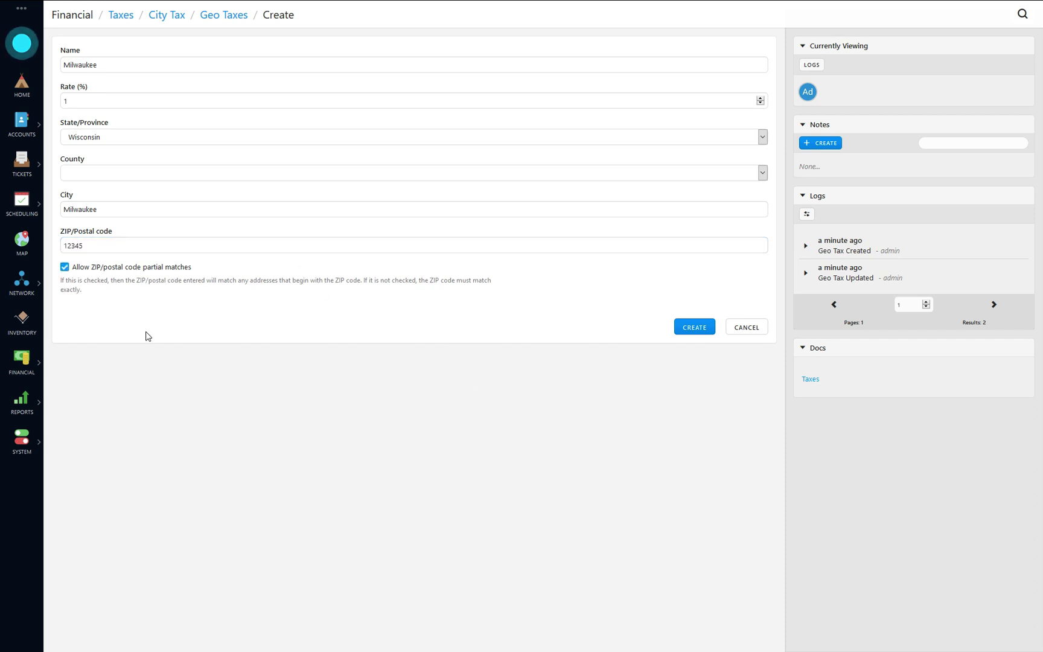
left_click_drag(94, 246, 44, 244)
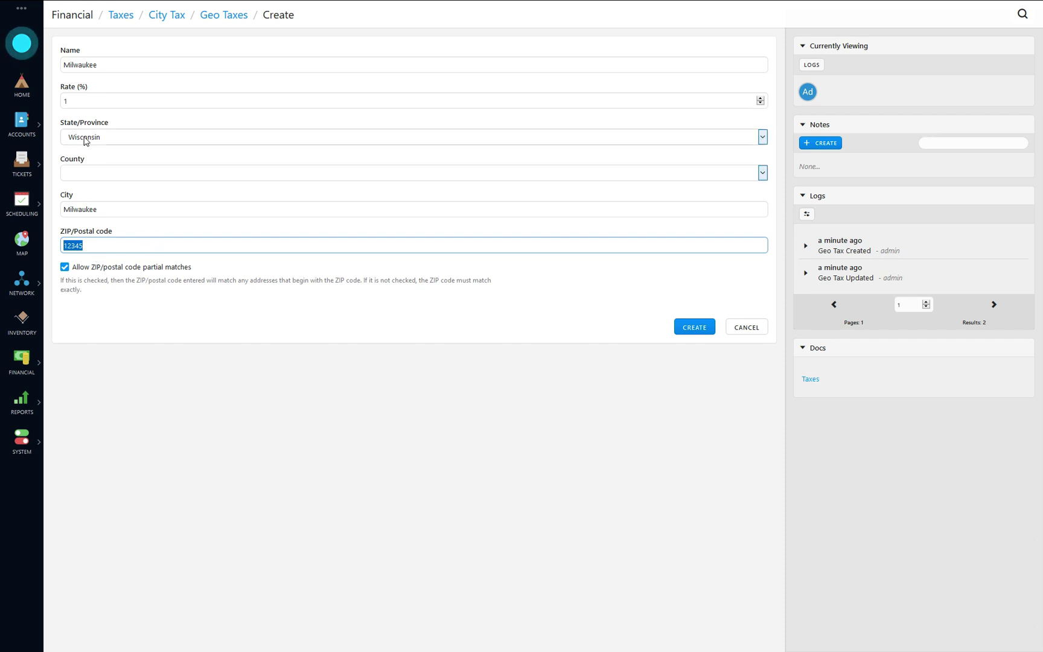
left_click(104, 258)
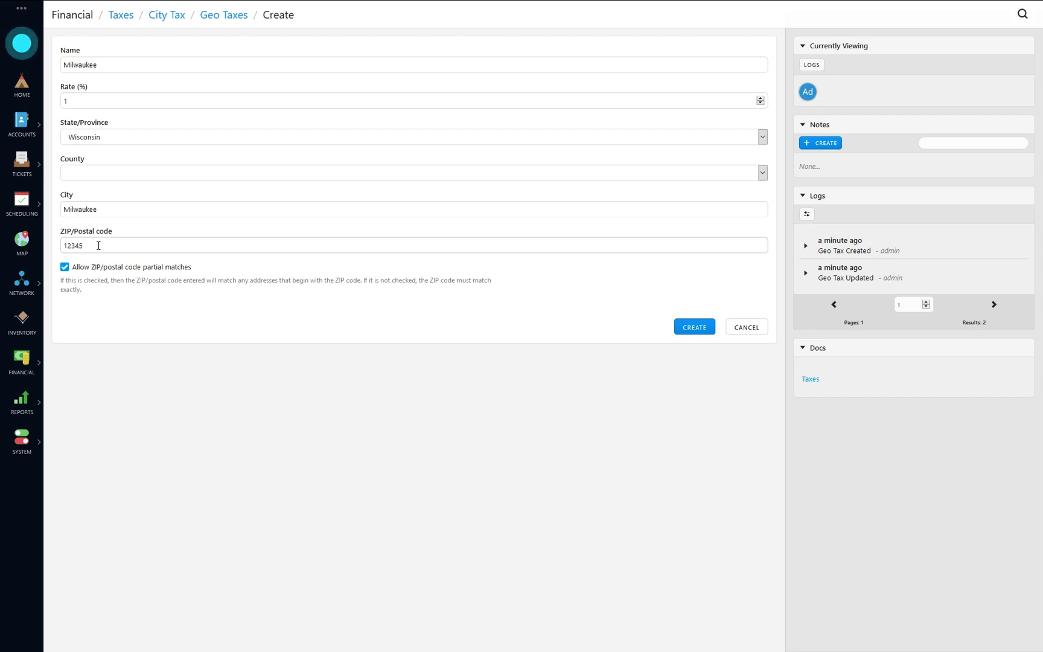
left_click_drag(98, 246, 55, 249)
type("532")
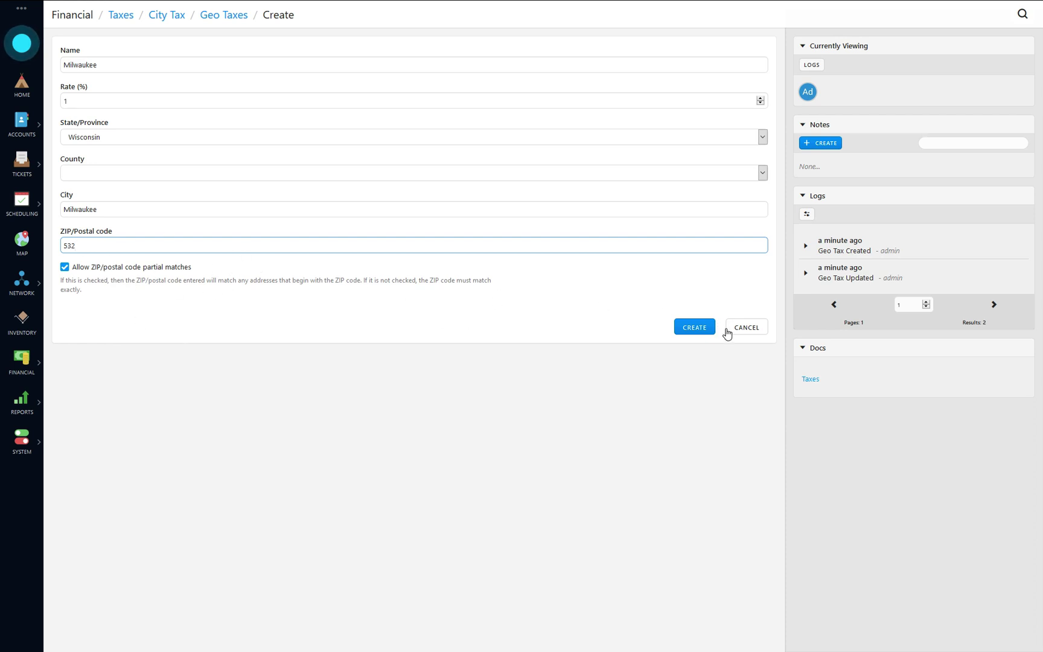
left_click(697, 329)
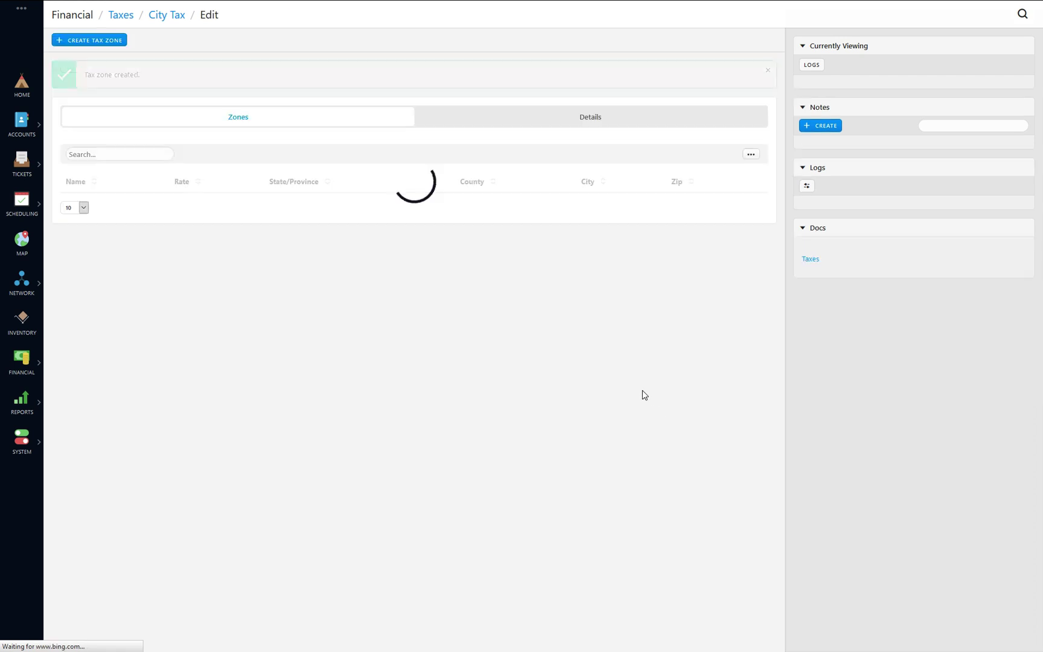
Create a second City Tax zone named Flint with a 25% rate, Michigan kept as the state, and Flint as the city
left_click(109, 40)
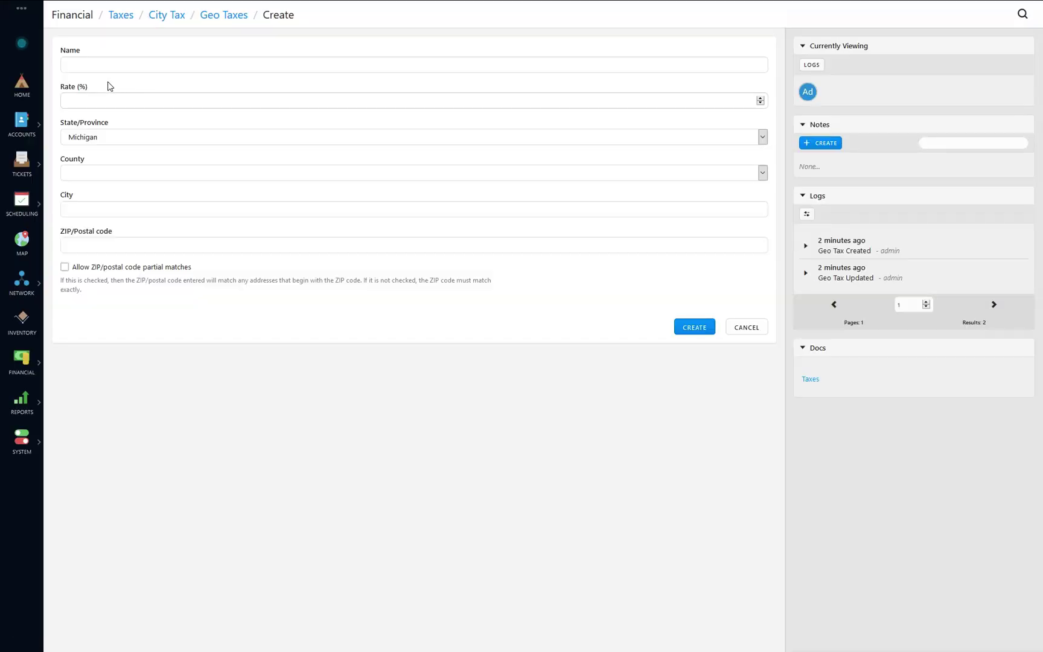
left_click(138, 65)
type("F")
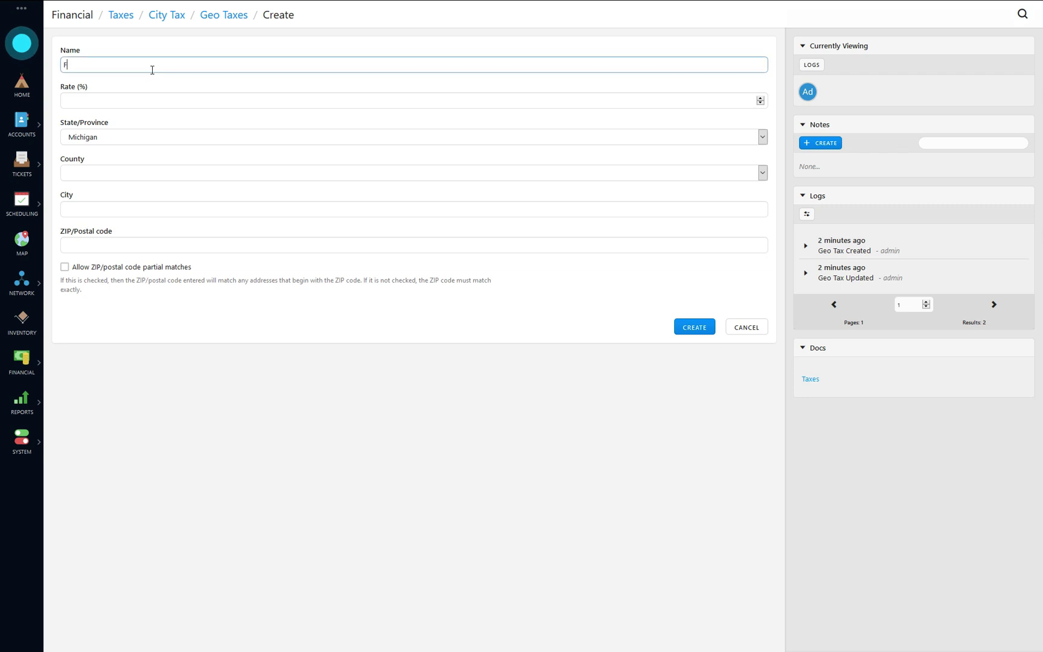
type("lint")
key("Tab")
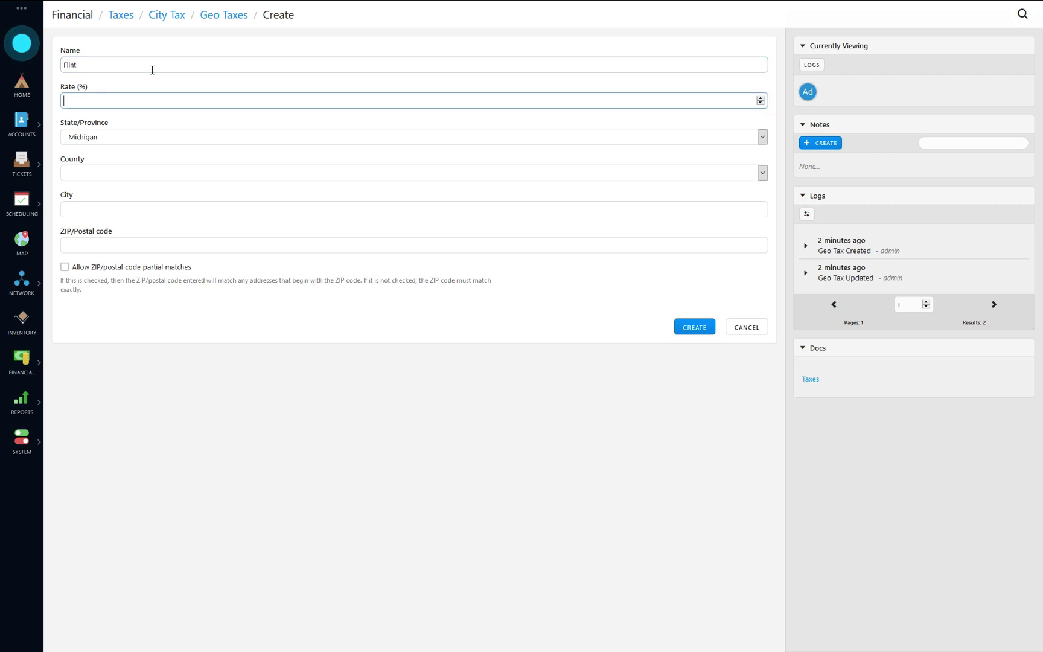
type("25")
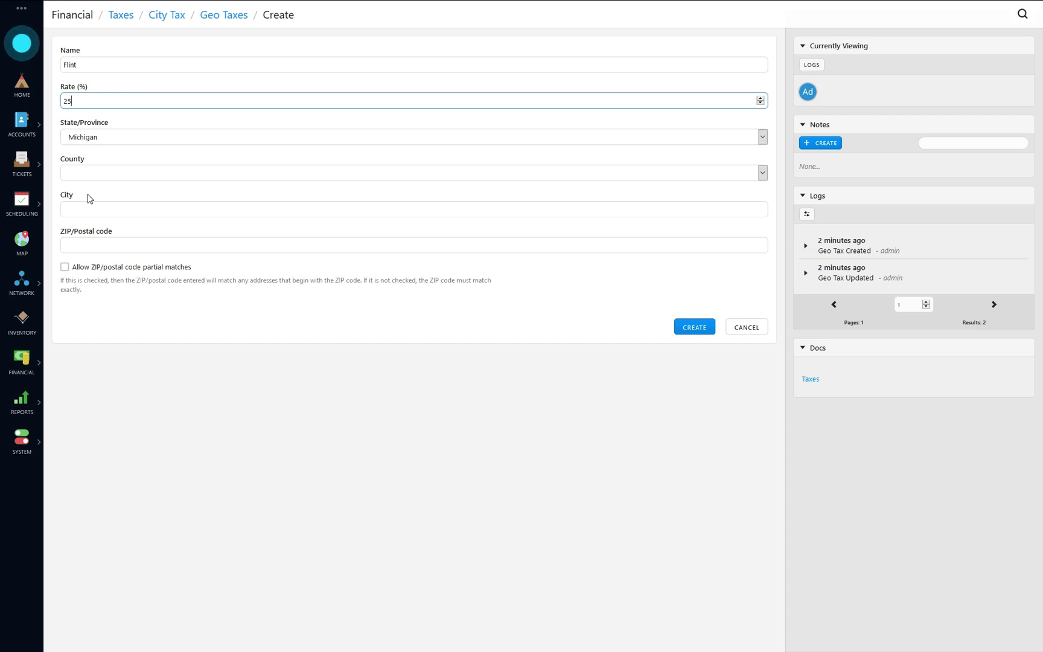
left_click(146, 212)
type("Flint")
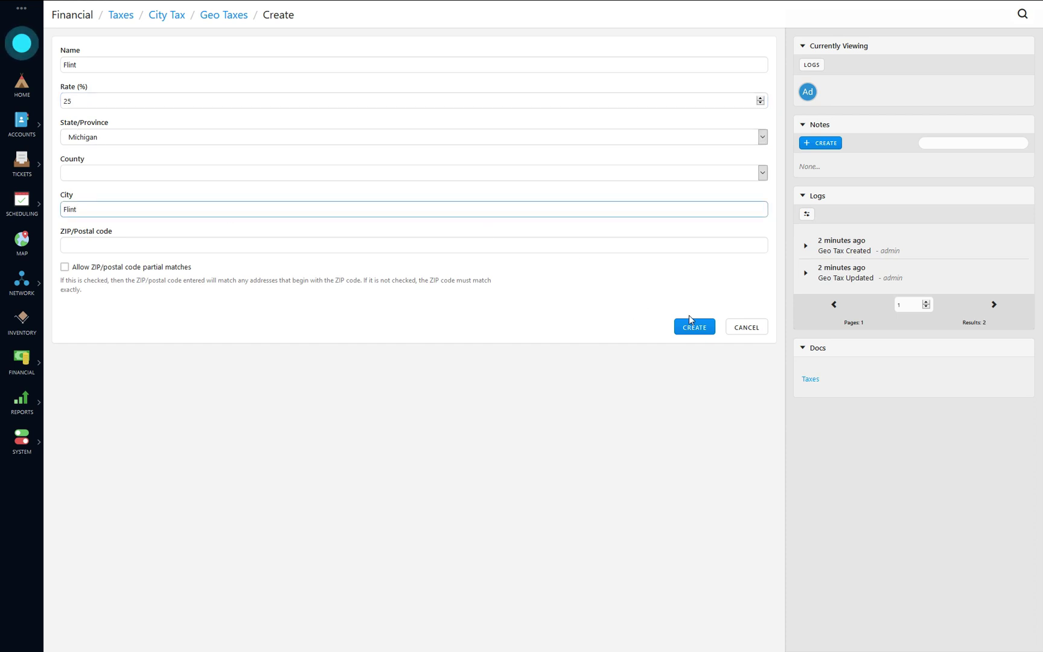
left_click(692, 326)
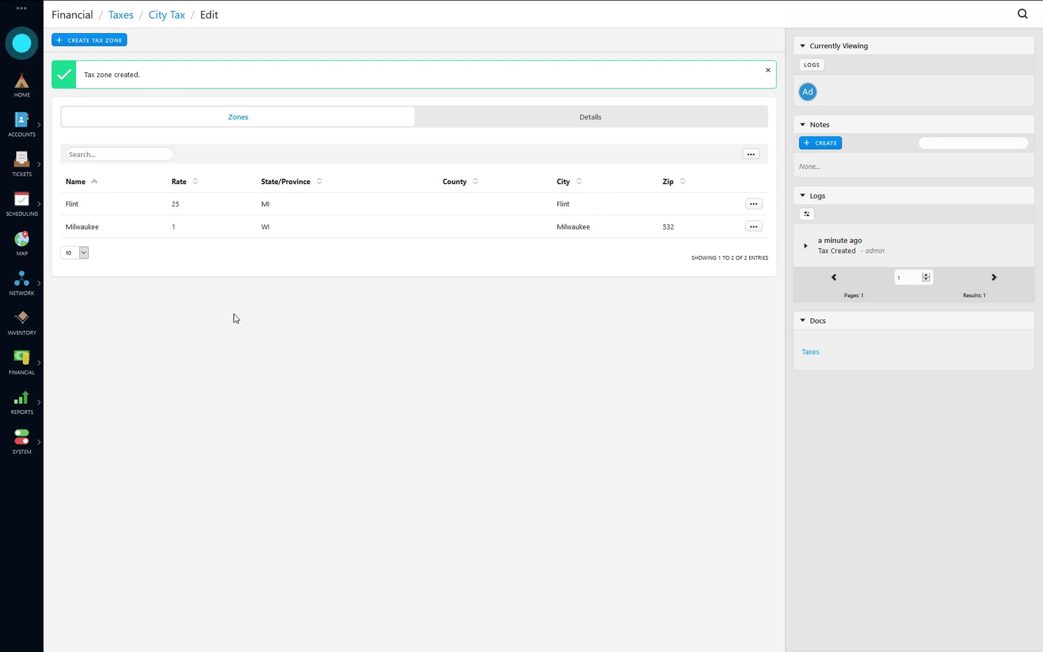
Go to the financial services list and start creating a new service
left_click(21, 370)
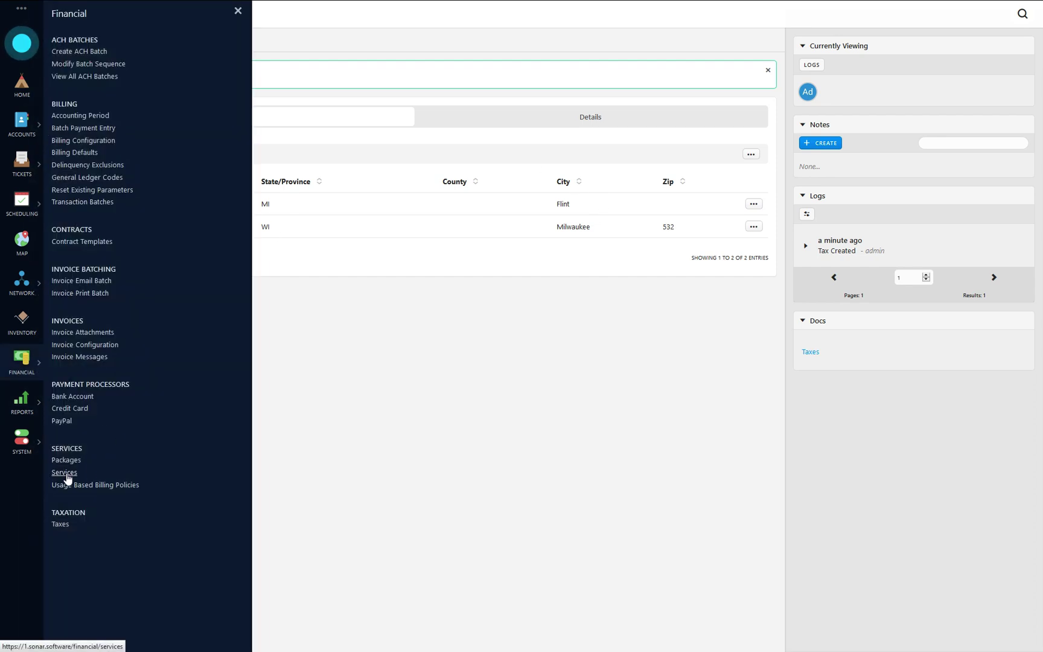
left_click(65, 474)
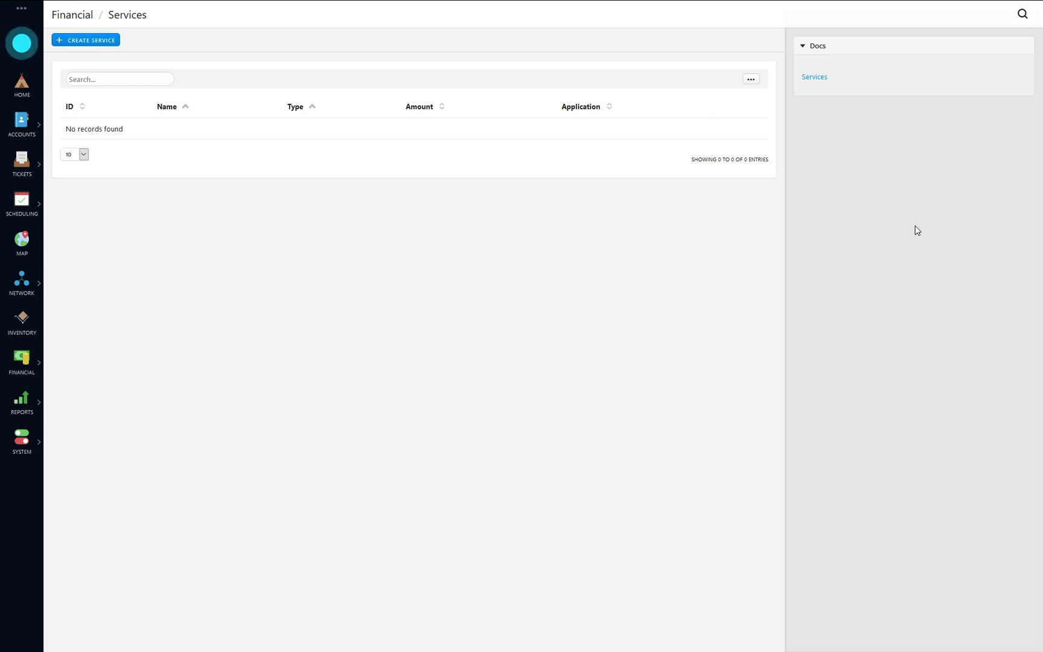
left_click(92, 41)
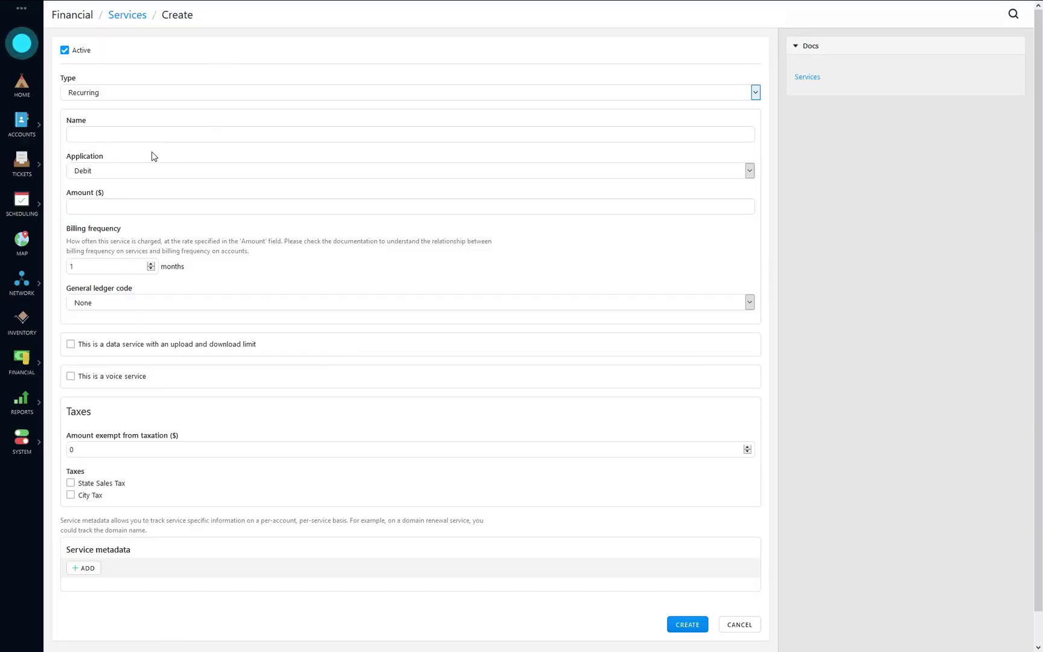
Toggle the new service's Active option off and back on
left_click(83, 54)
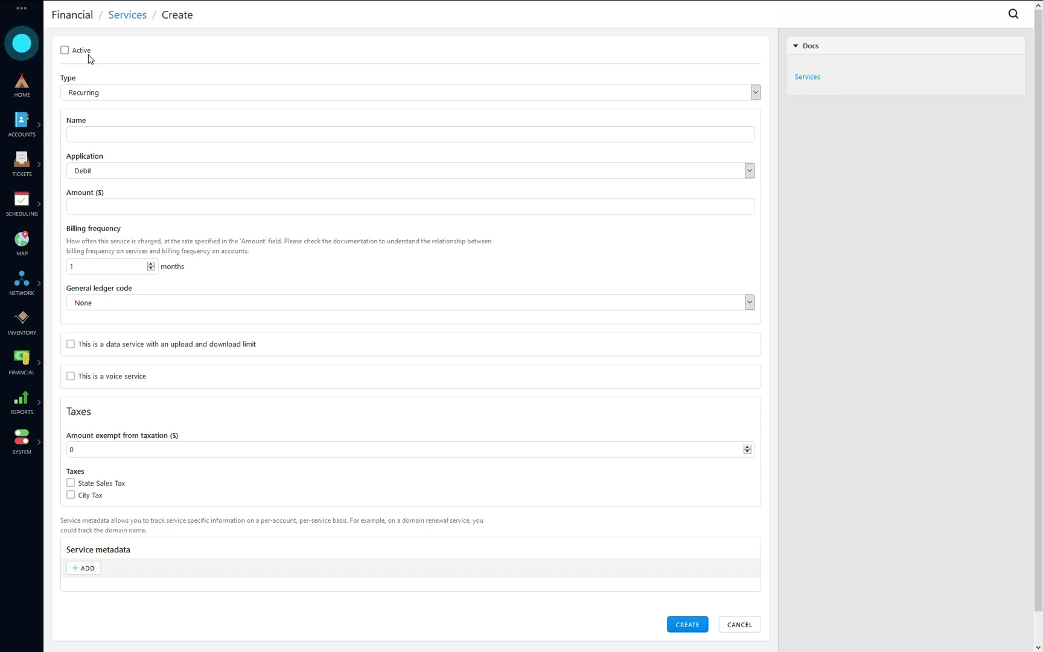
left_click(80, 50)
left_click(83, 53)
left_click(84, 53)
Keep Recurring as the service type and name the service Gold Internet
left_click(125, 94)
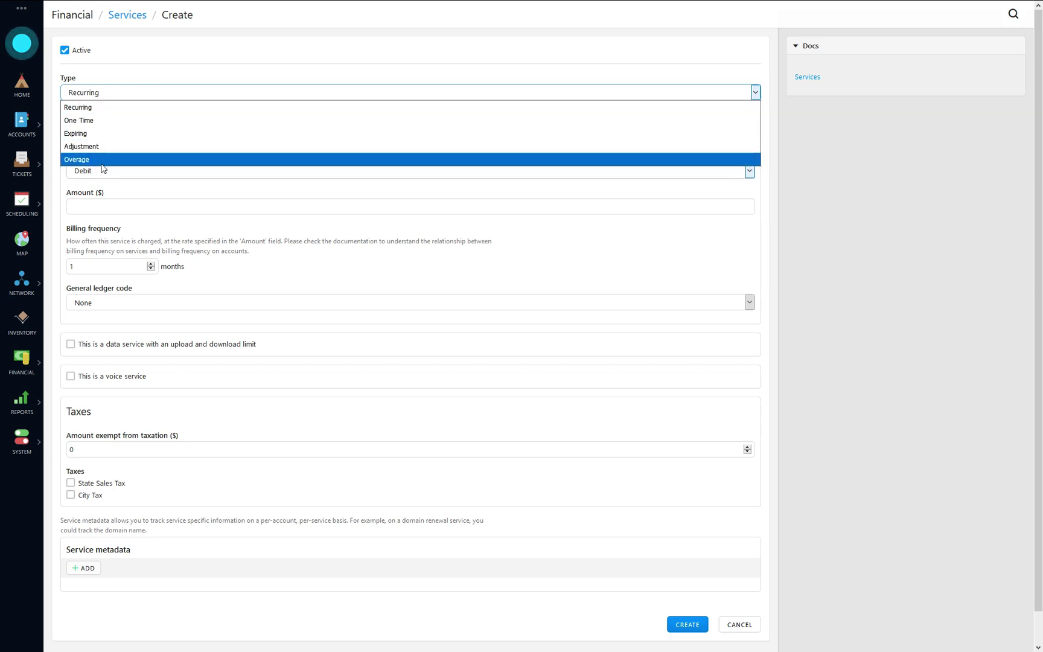
left_click(99, 107)
left_click(108, 141)
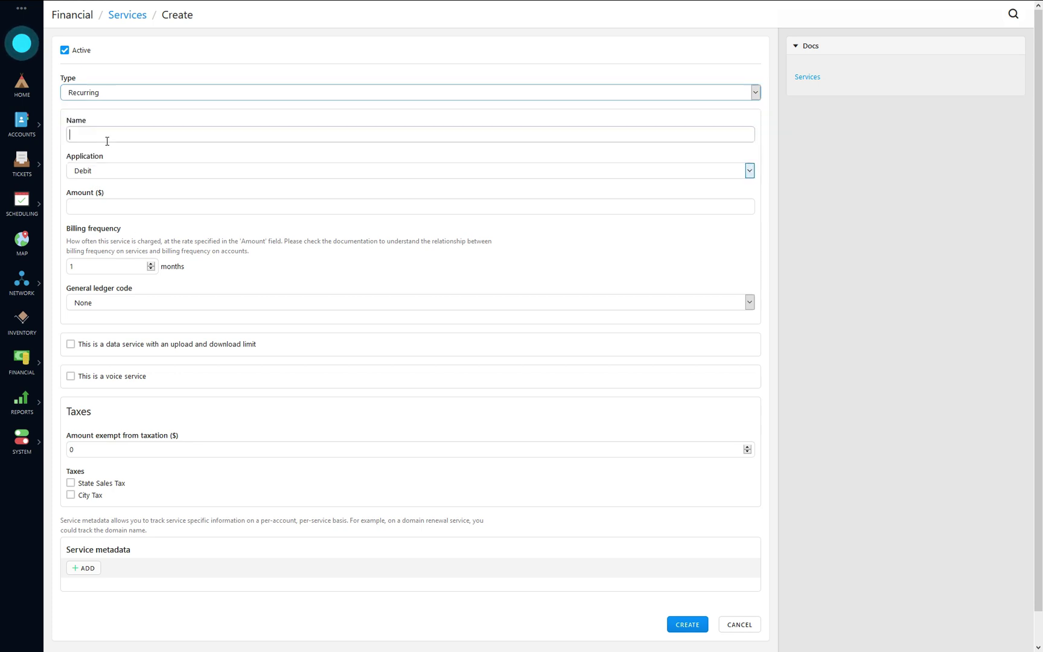
type("Gold Internet")
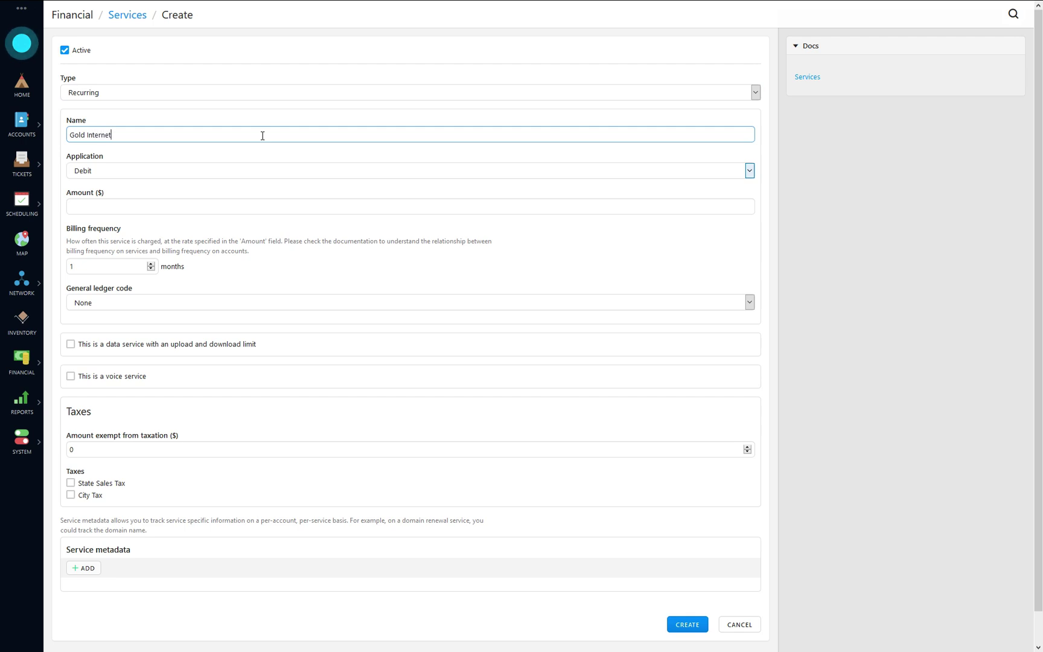
Keep the service's application as Debit and set its amount to $50
left_click(112, 172)
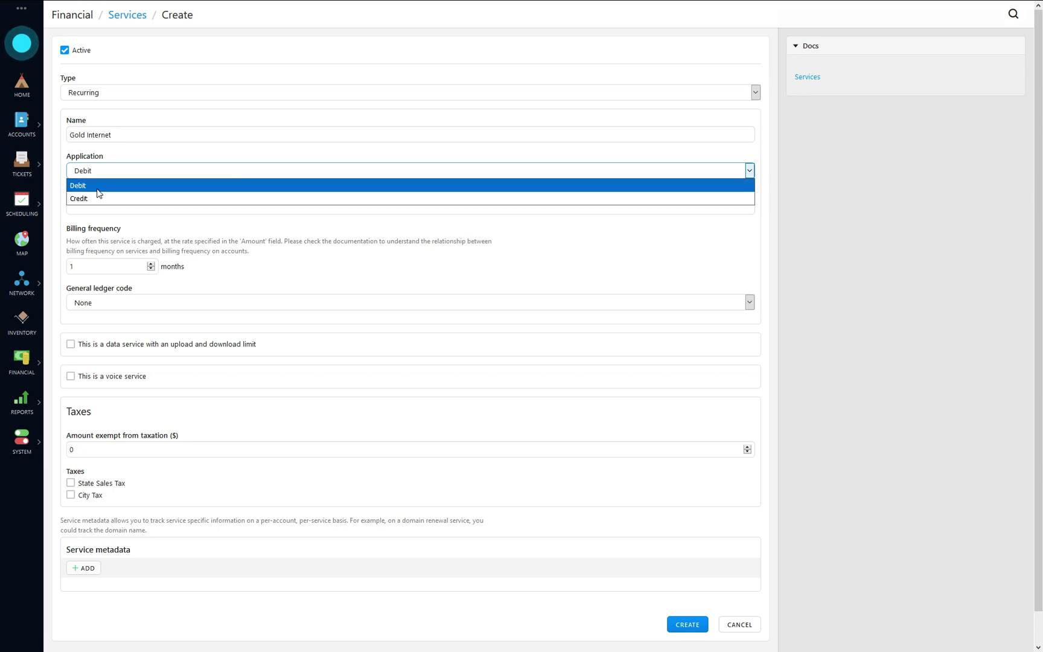
left_click(97, 187)
left_click(238, 204)
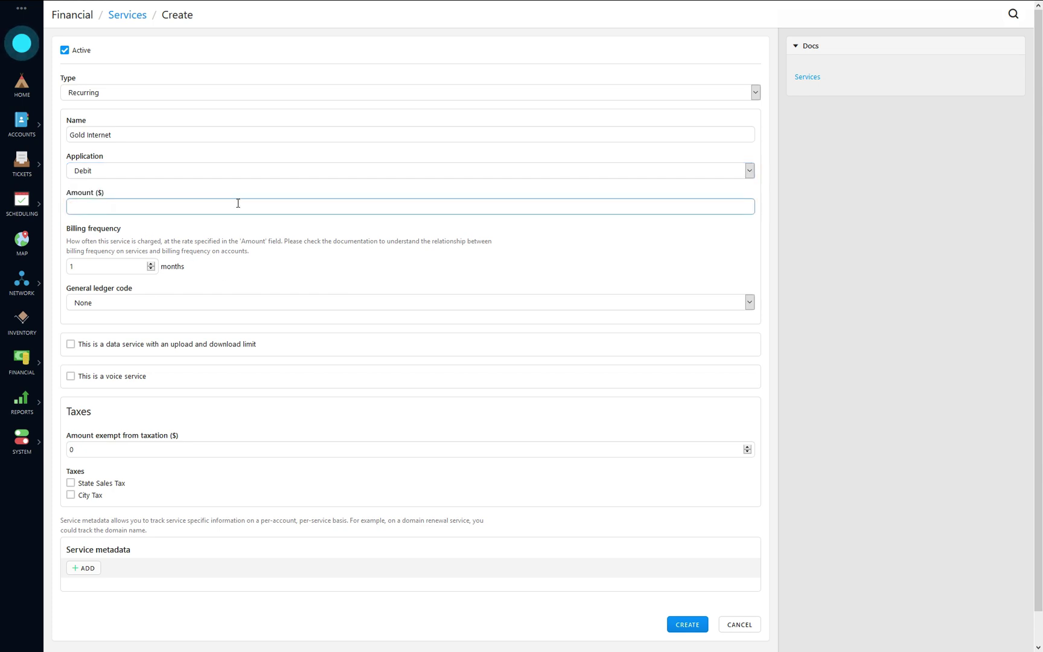
type("50")
Keep the billing frequency at 1 month and the general ledger code at None
left_click(103, 267)
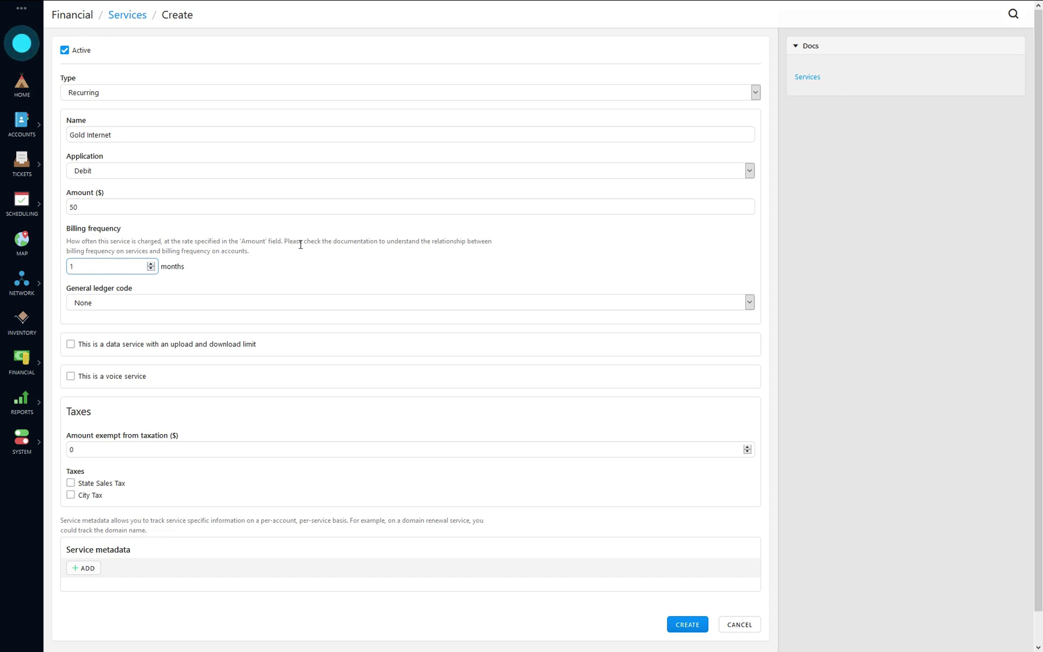
left_click(136, 305)
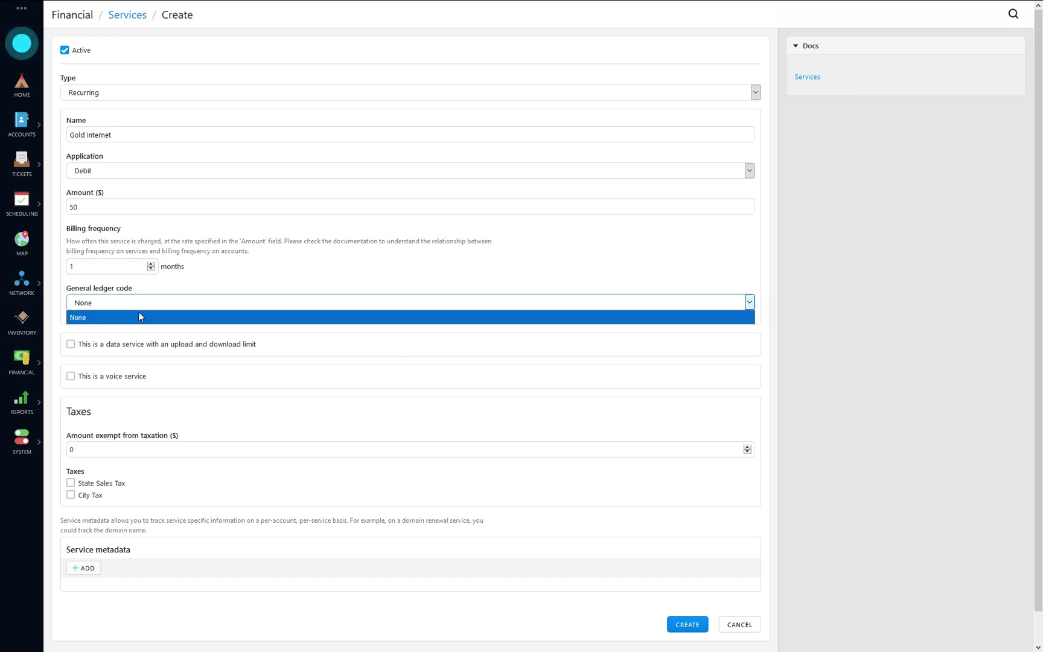
left_click(98, 305)
left_click(724, 247)
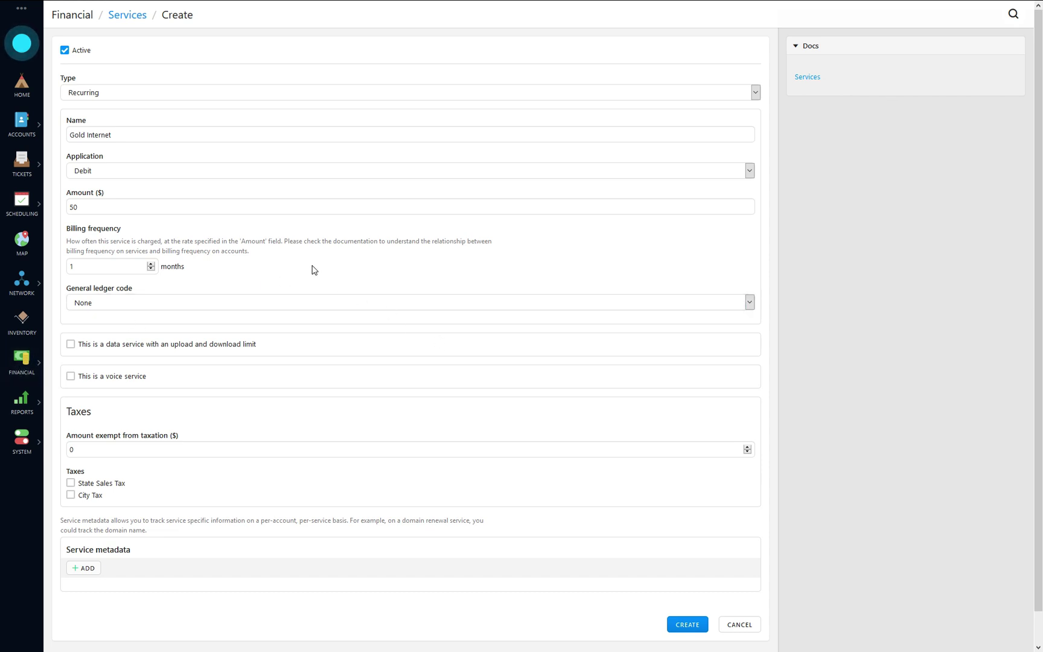
Mark Gold Internet as a data service with an upload and download limit
scroll(314, 270, "down", 1)
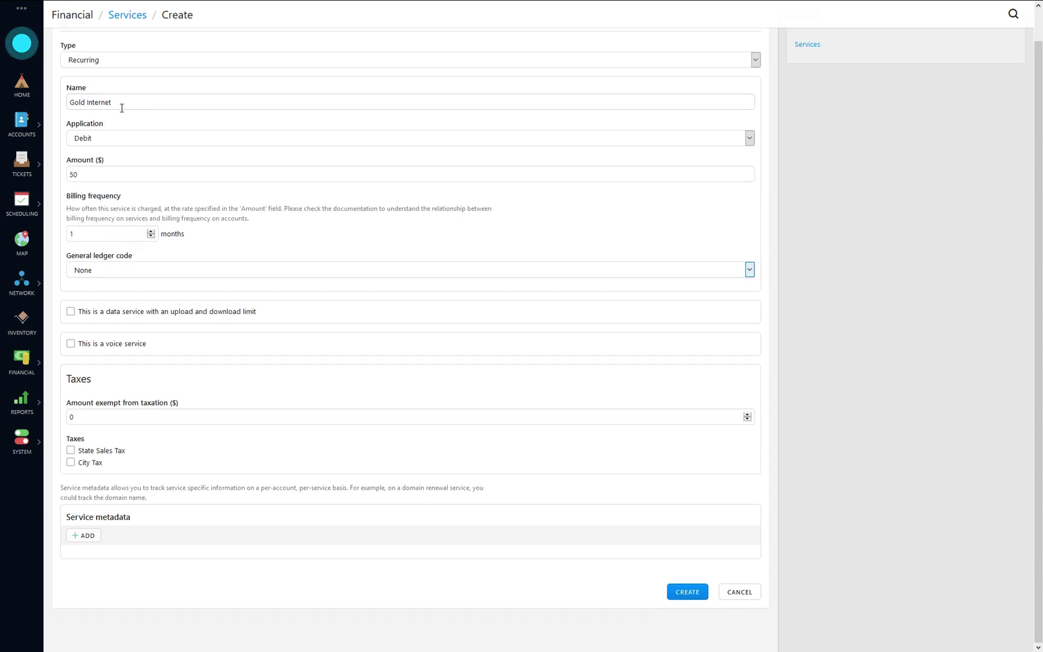
left_click(112, 315)
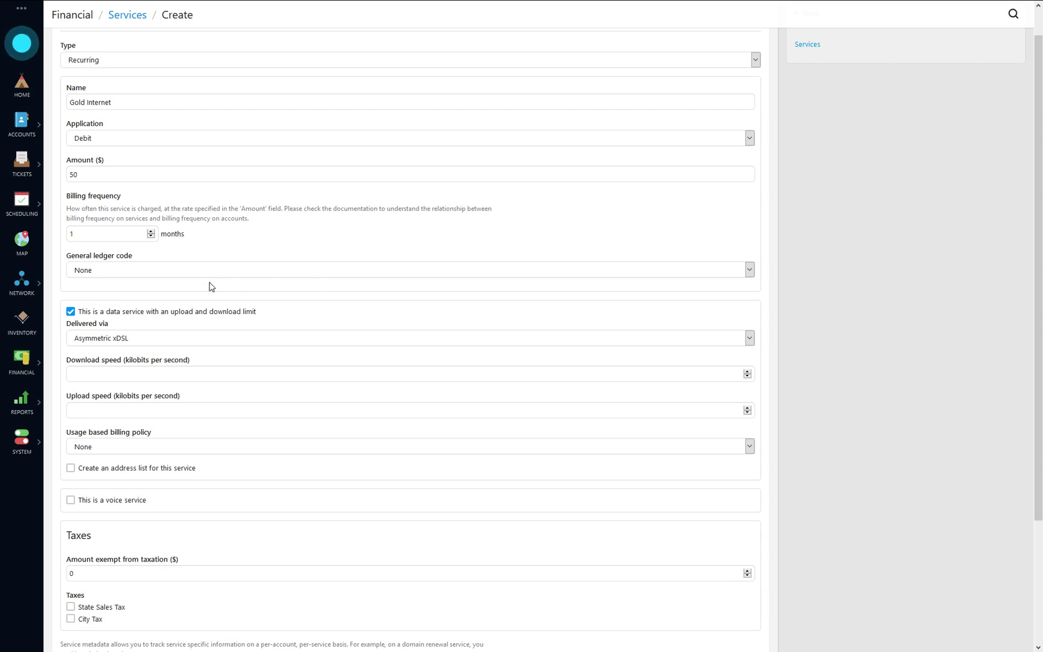
Set the data service's delivery to Fiber, with 5000 kbps download and 500 kbps upload speeds
left_click(119, 340)
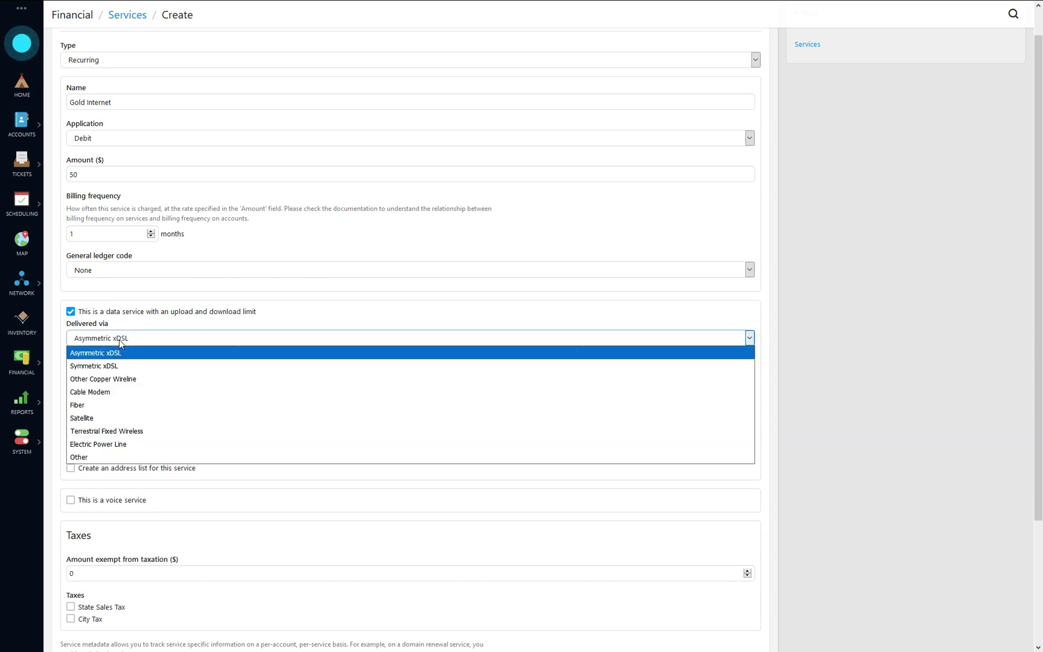
left_click(96, 406)
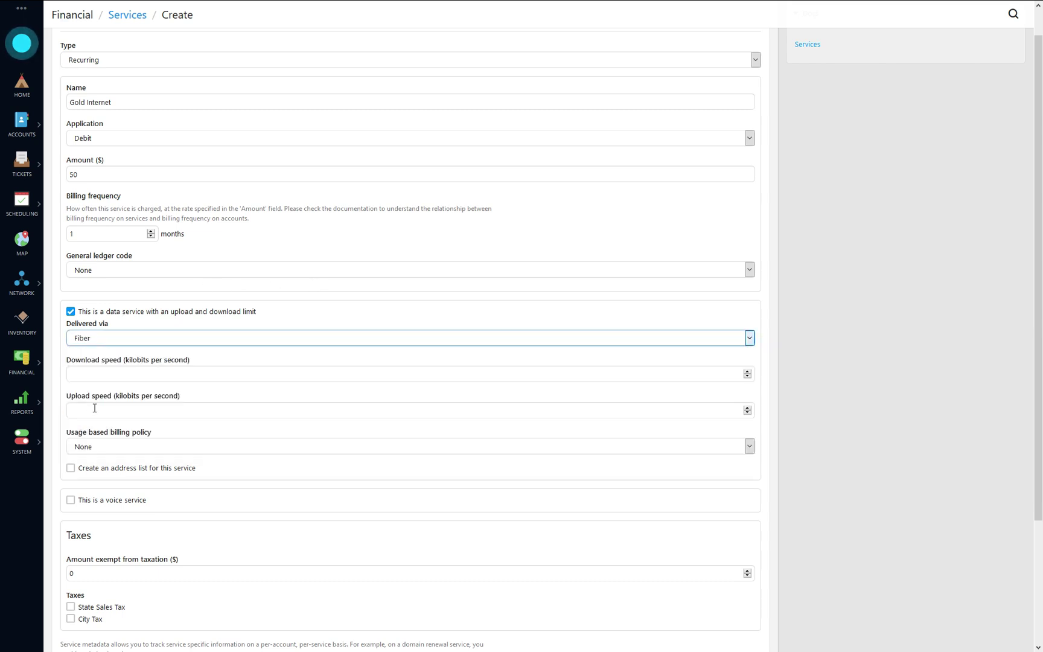
left_click(127, 375)
type("5000")
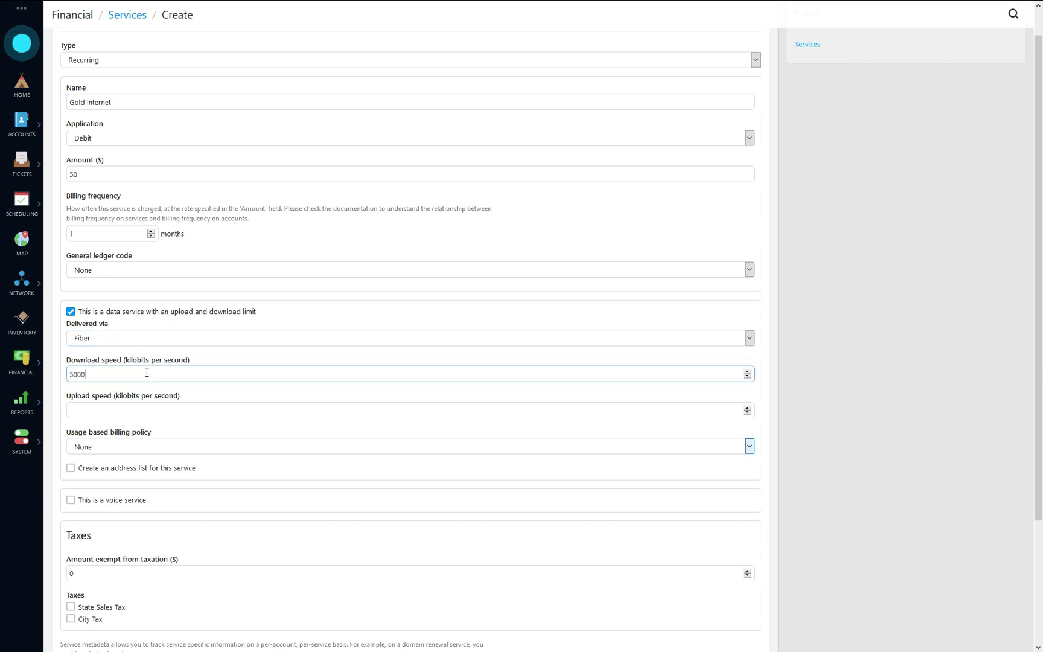
key("Tab")
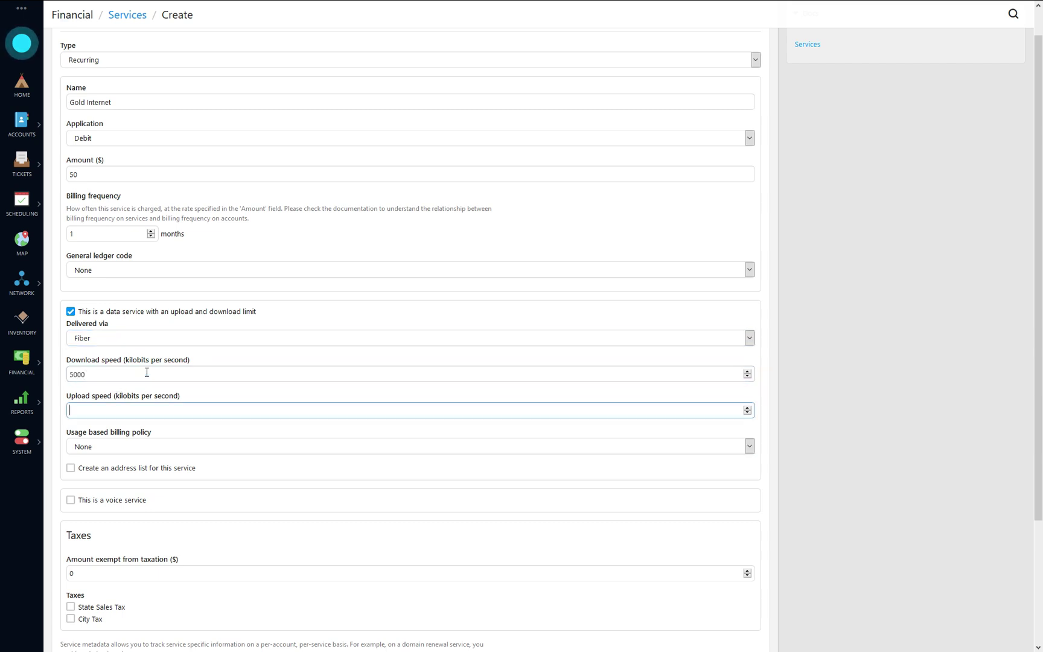
type("500")
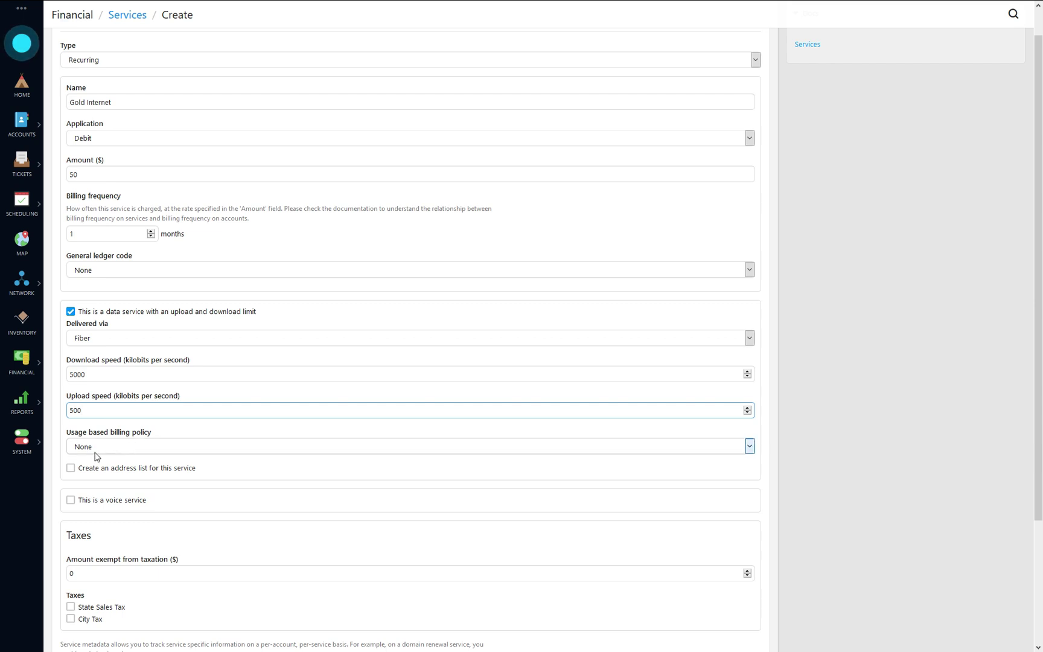
left_click(819, 400)
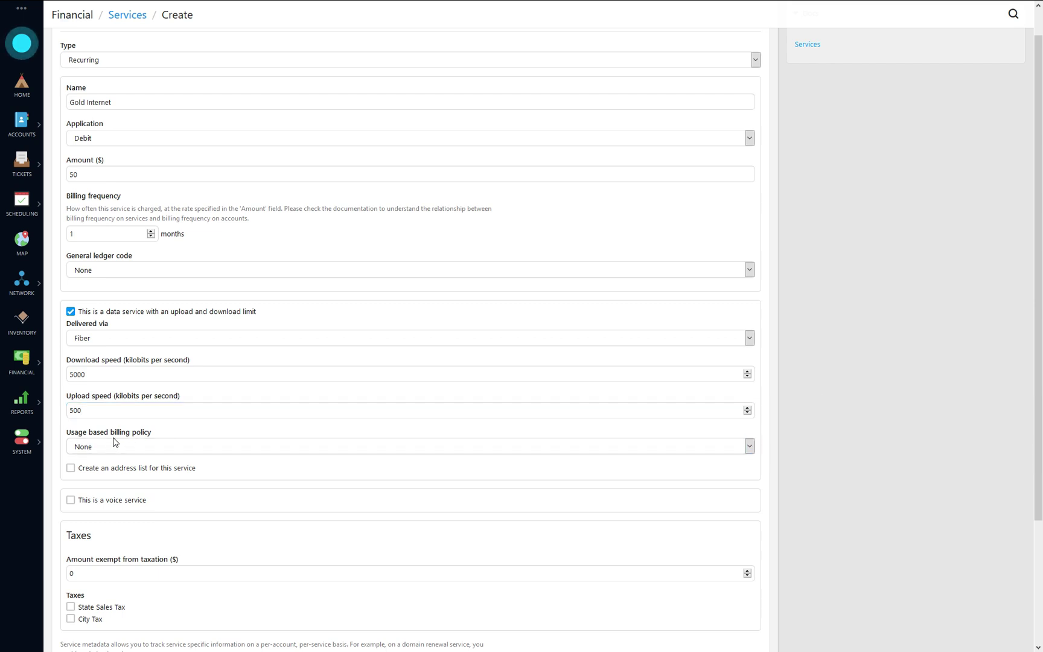
Apply State Sales Tax and City Tax to the service and set the amount exempt from taxation to $25
scroll(766, 393, "down", 3)
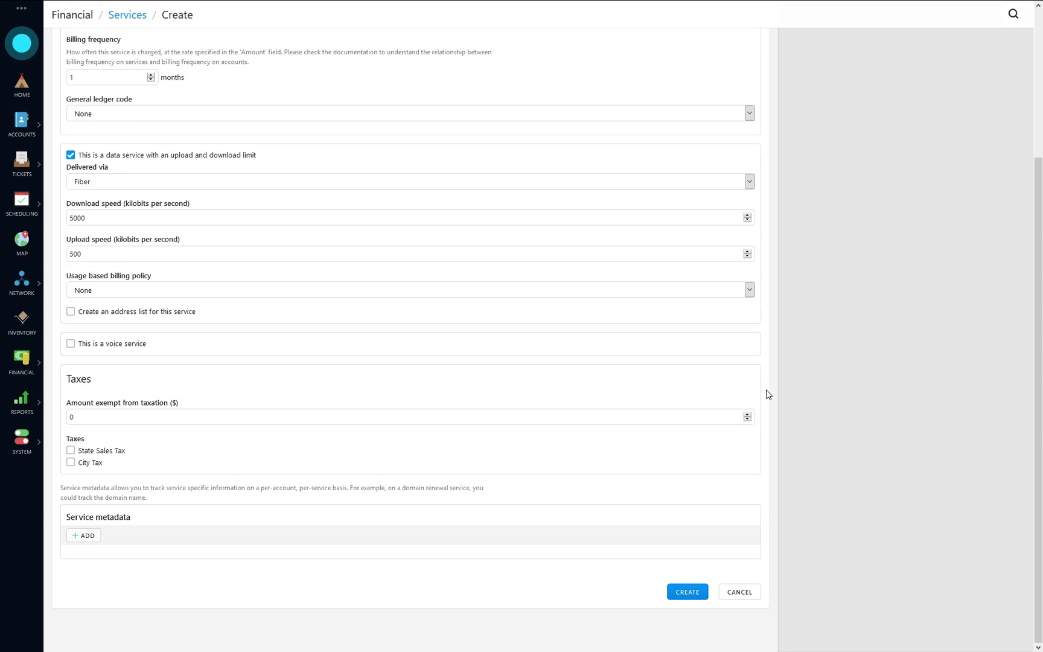
left_click(103, 452)
left_click(90, 465)
key("Tab")
left_click(99, 418)
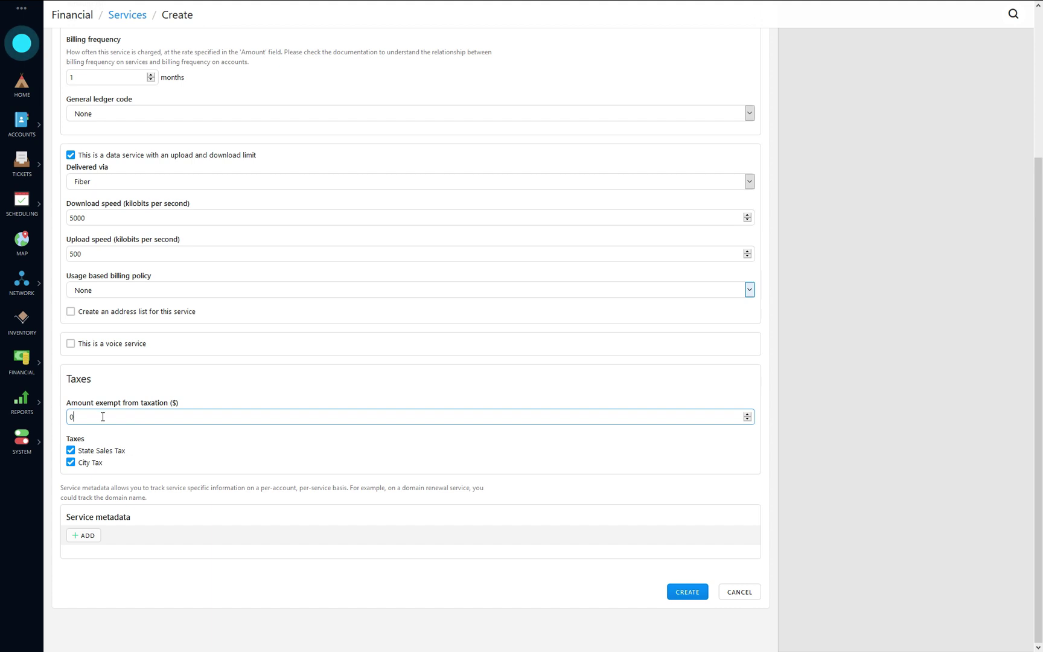
left_click_drag(103, 416, 58, 417)
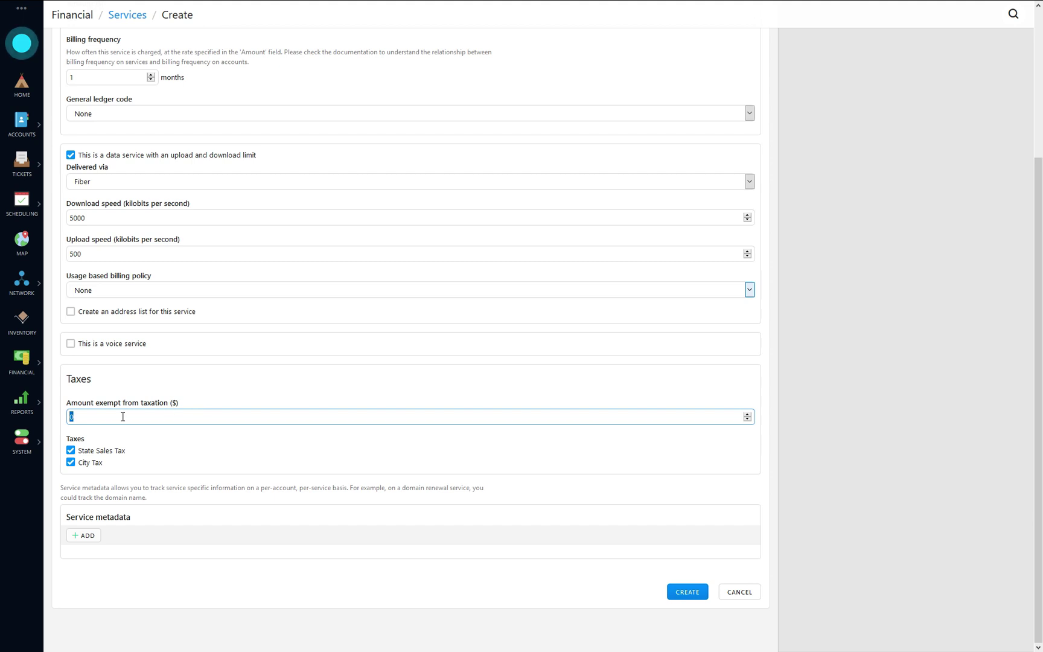
type("25")
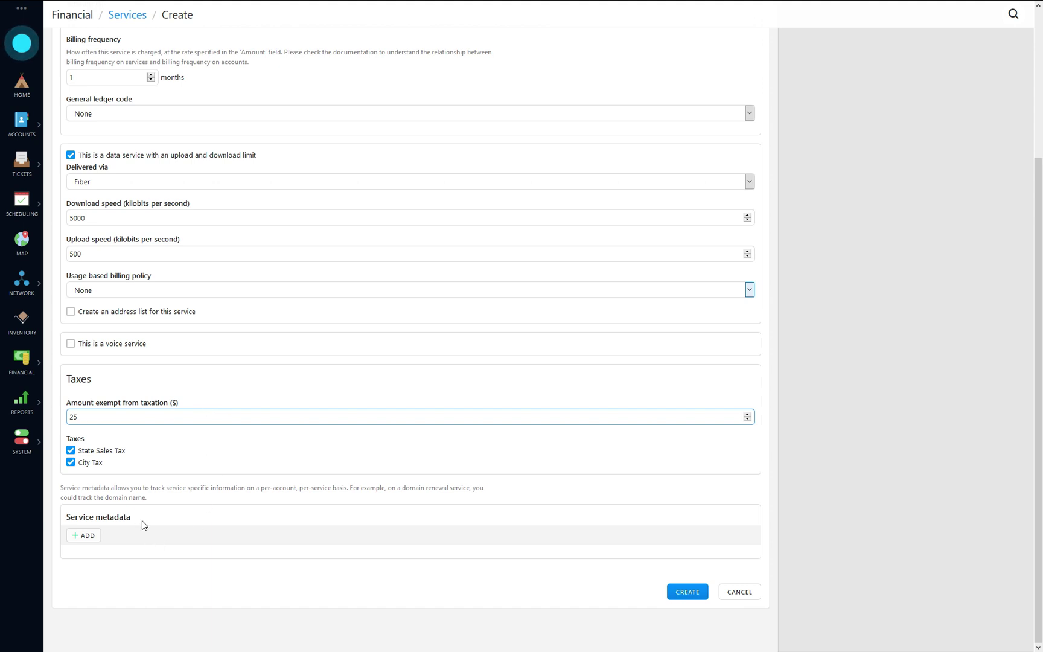
Add a service metadata field named Domain Name, and remove it again
left_click(92, 536)
scroll(212, 517, "down", 1)
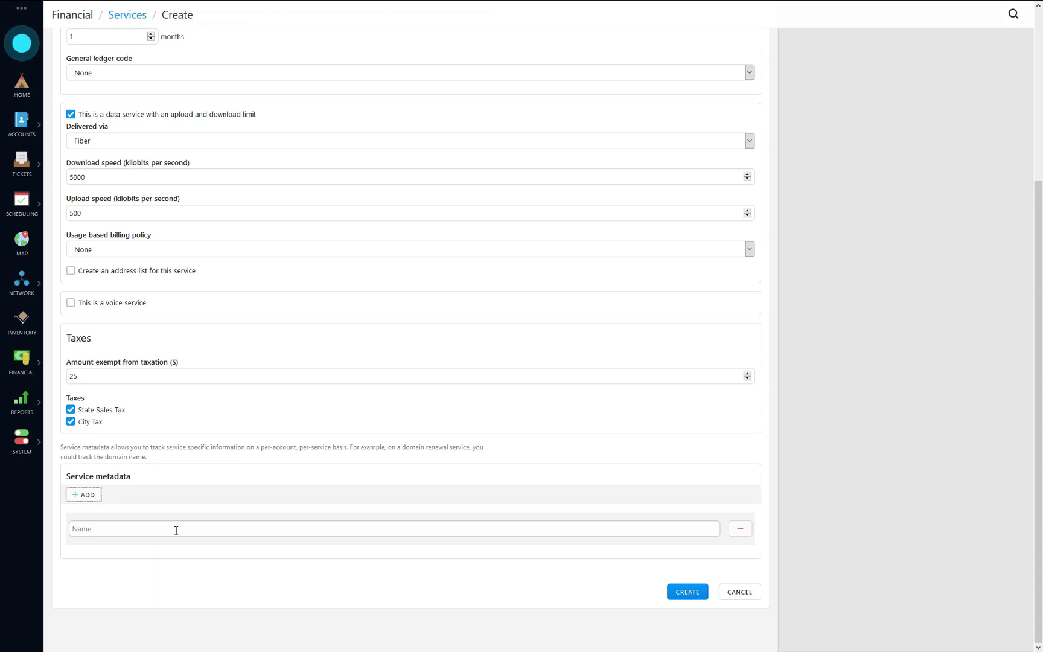
left_click(176, 530)
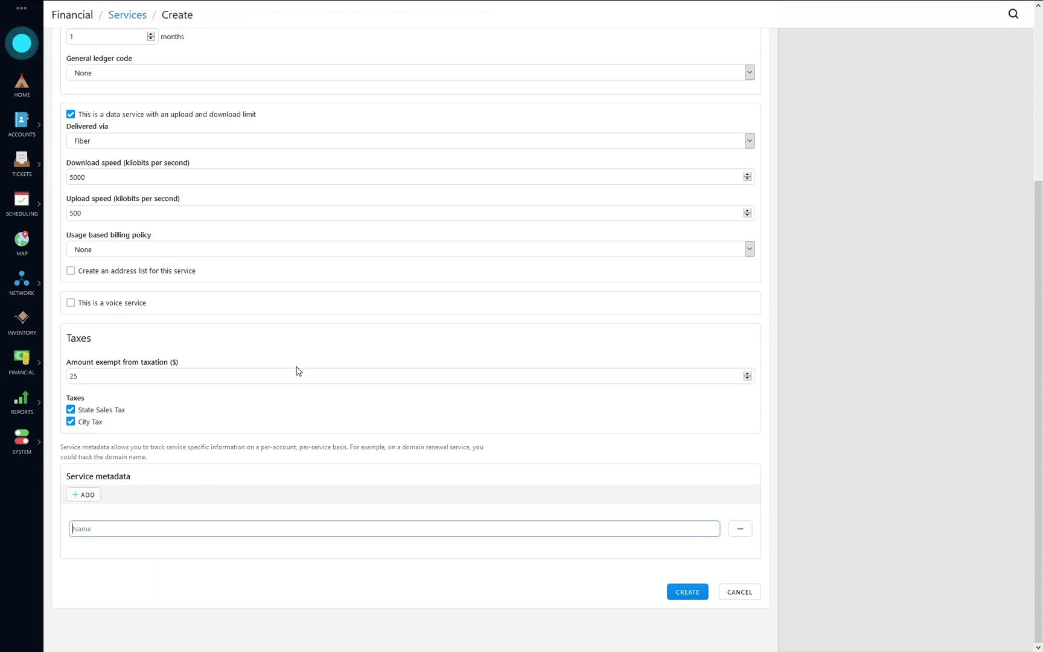
type("Domain Name")
left_click_drag(140, 529, 57, 530)
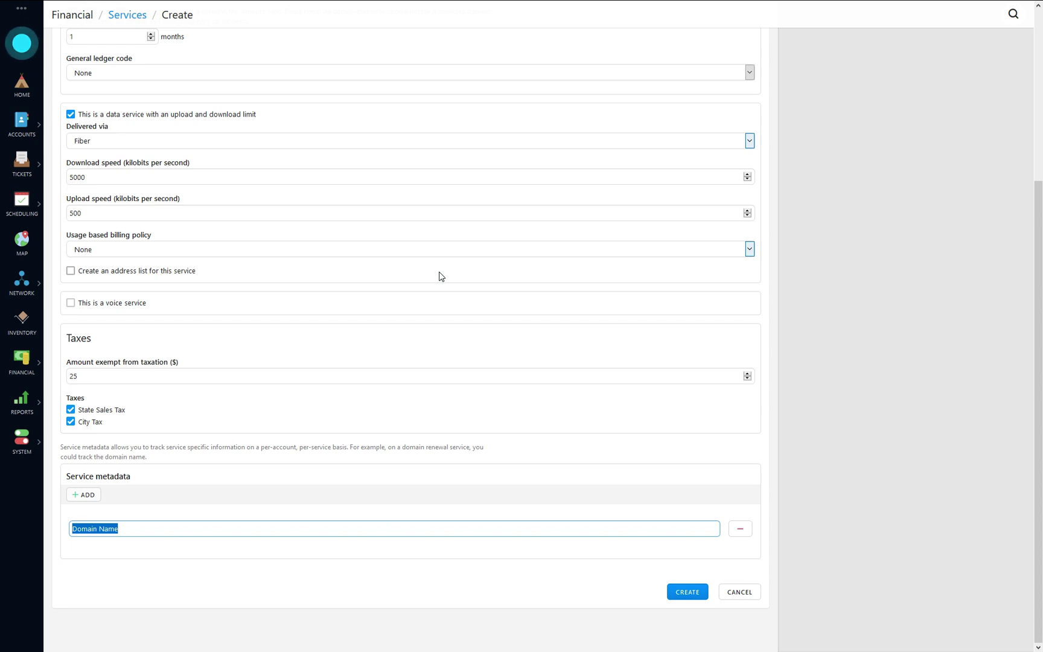
left_click(741, 531)
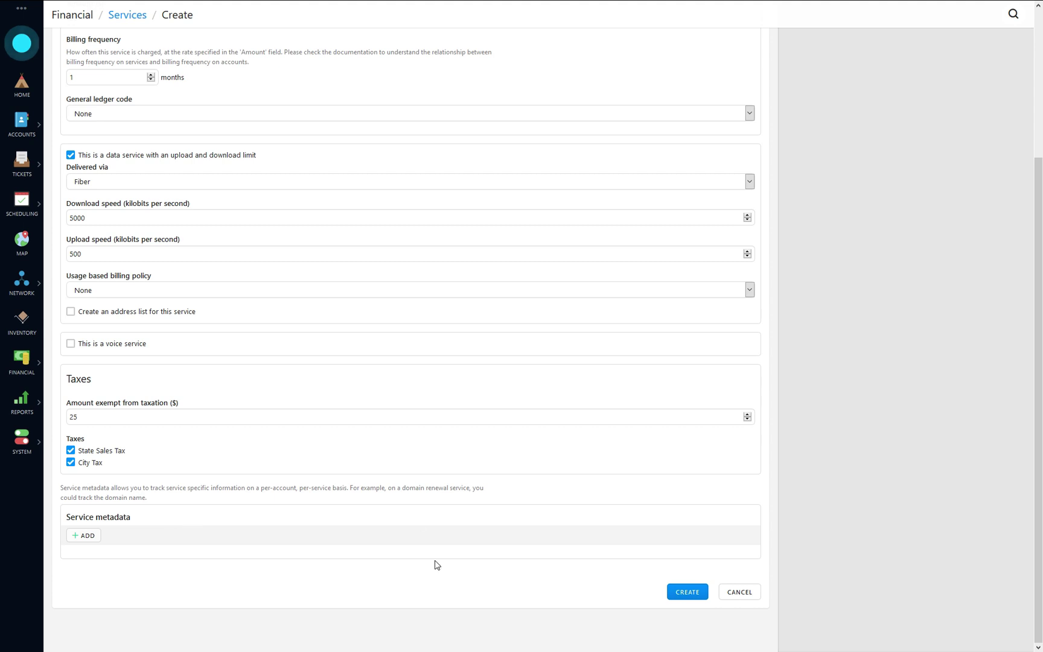
Finish creating the Gold Internet service with the entered settings
left_click(701, 598)
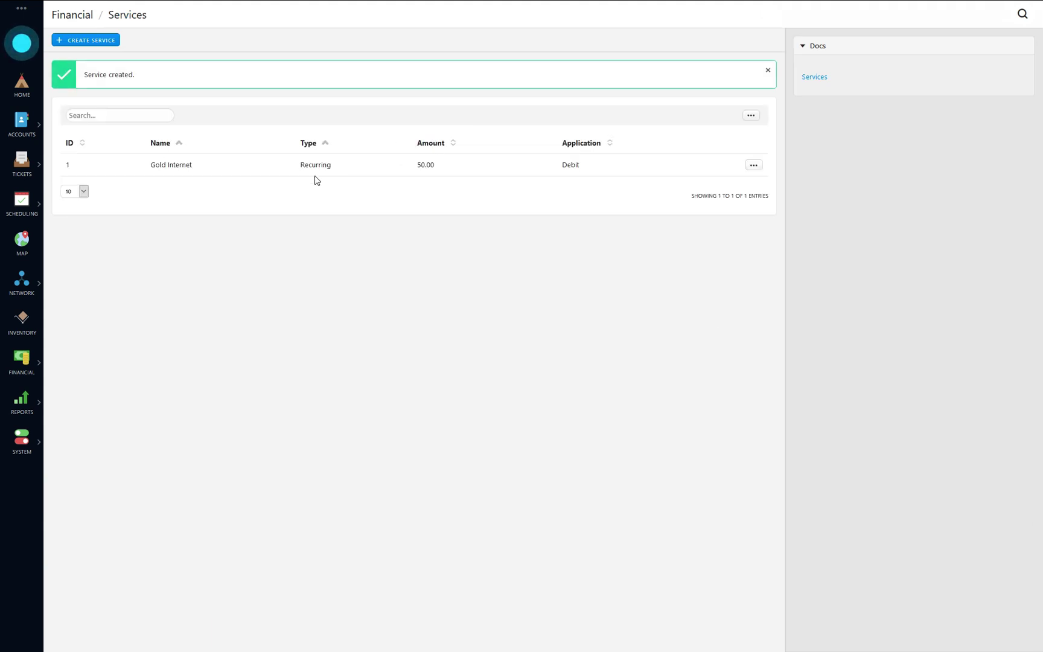
Create a One Time debit service named Printed Invoice Fee with an amount of $2
left_click(97, 42)
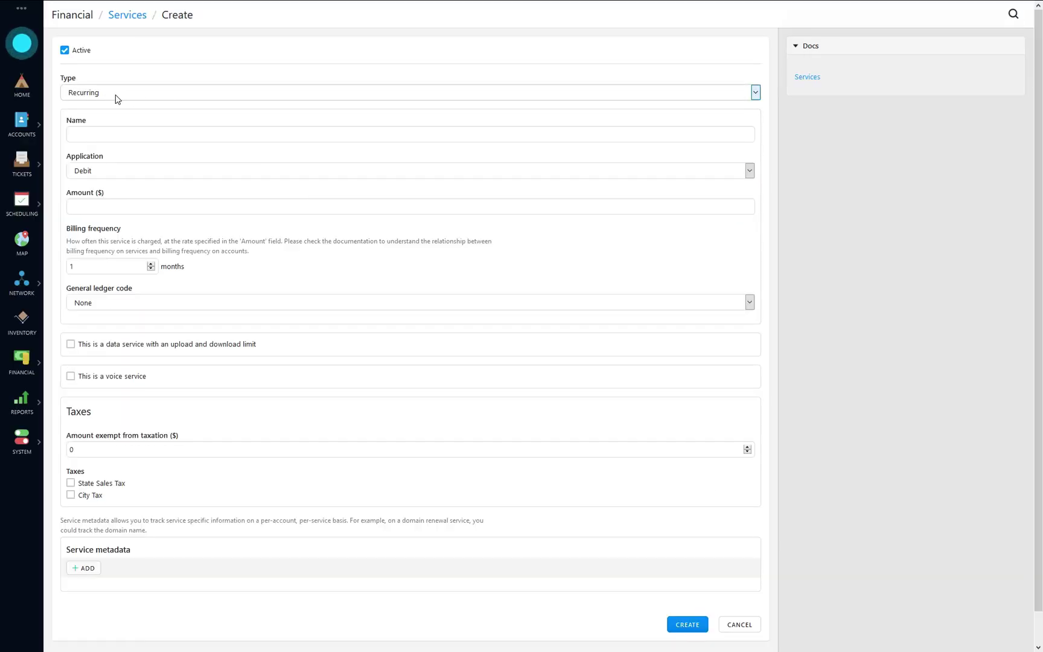
left_click(107, 96)
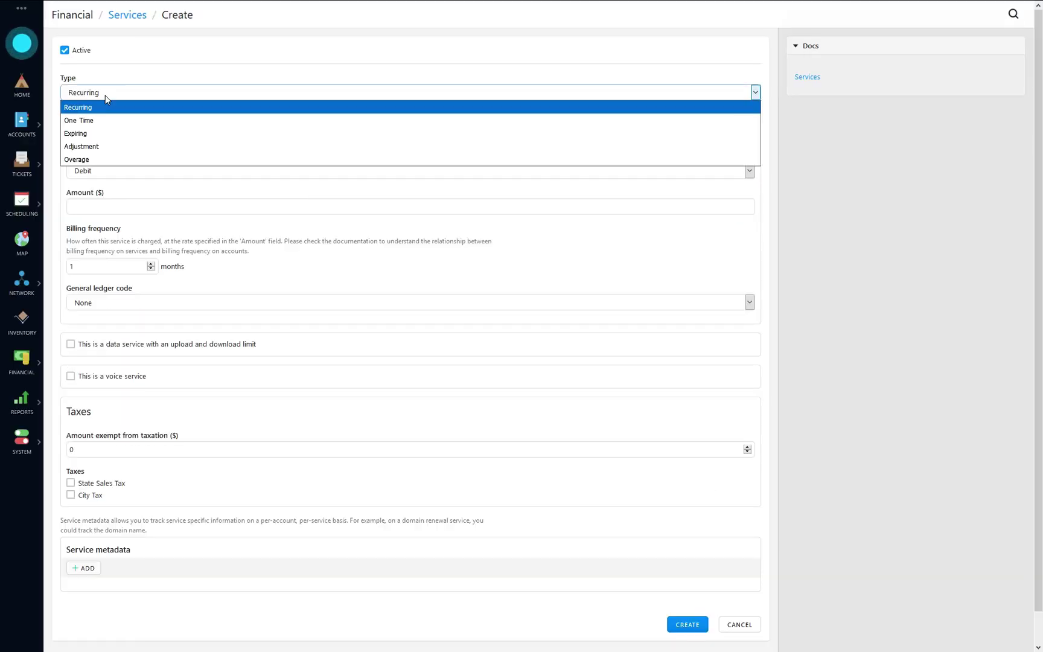
left_click(84, 121)
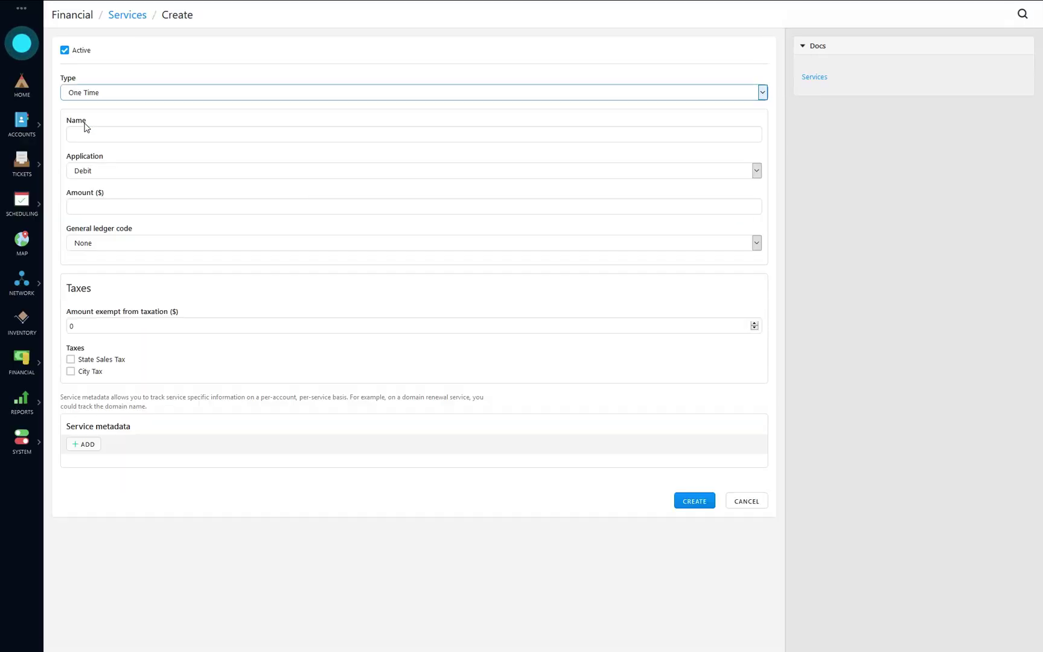
left_click(123, 140)
type("Printe")
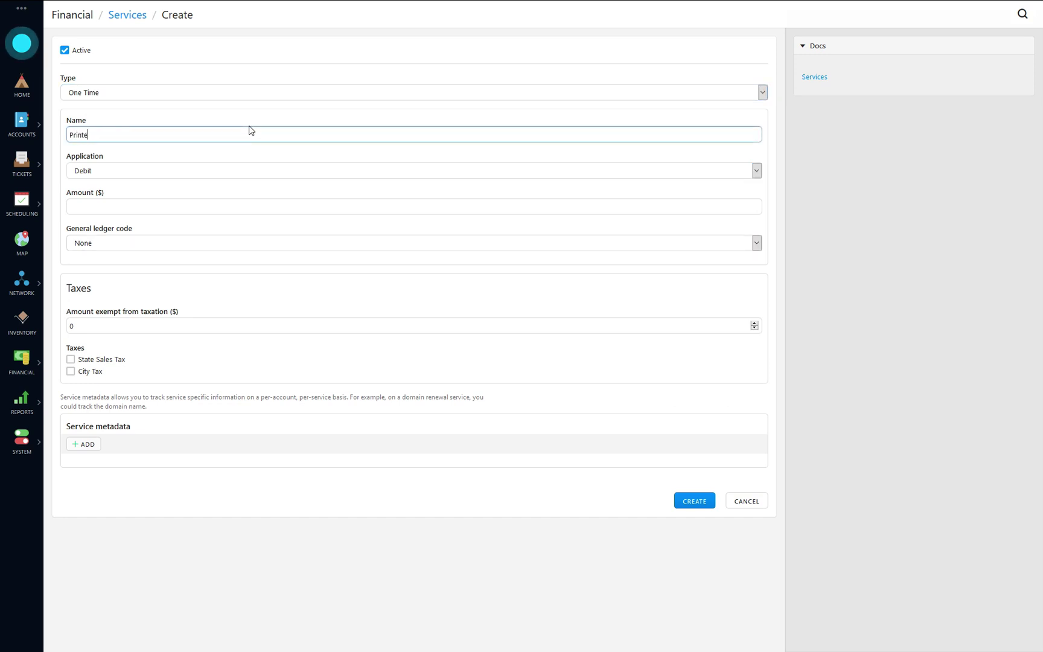
type("d Invoice Fee")
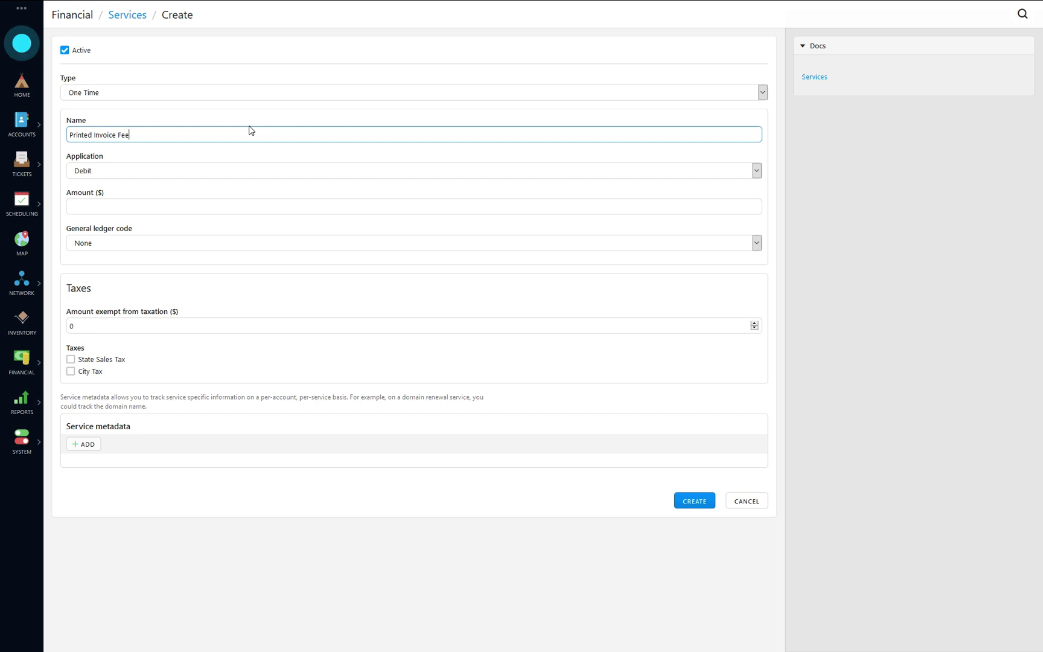
left_click(121, 208)
type("2")
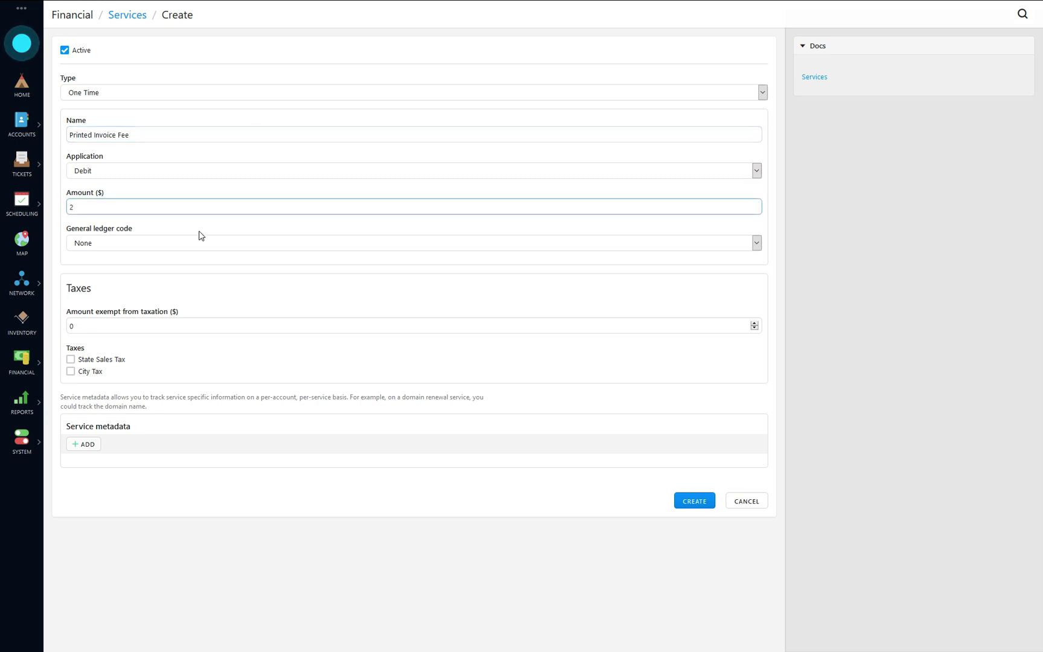
left_click(693, 502)
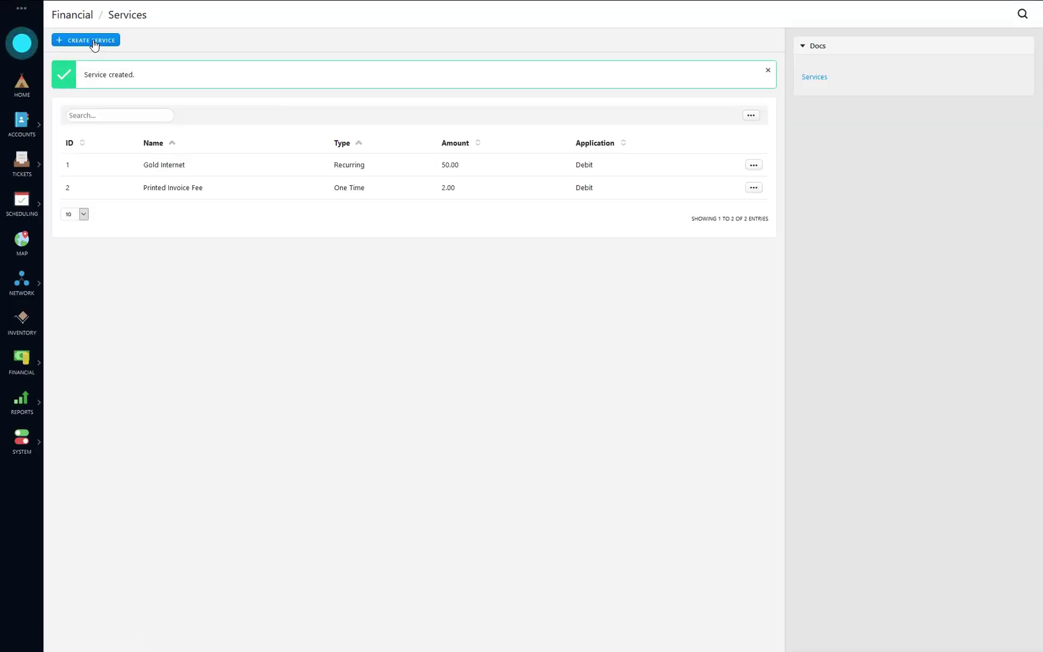
Start a new Adjustment service named Service Credit and set its application to Credit
key("Return")
left_click(119, 92)
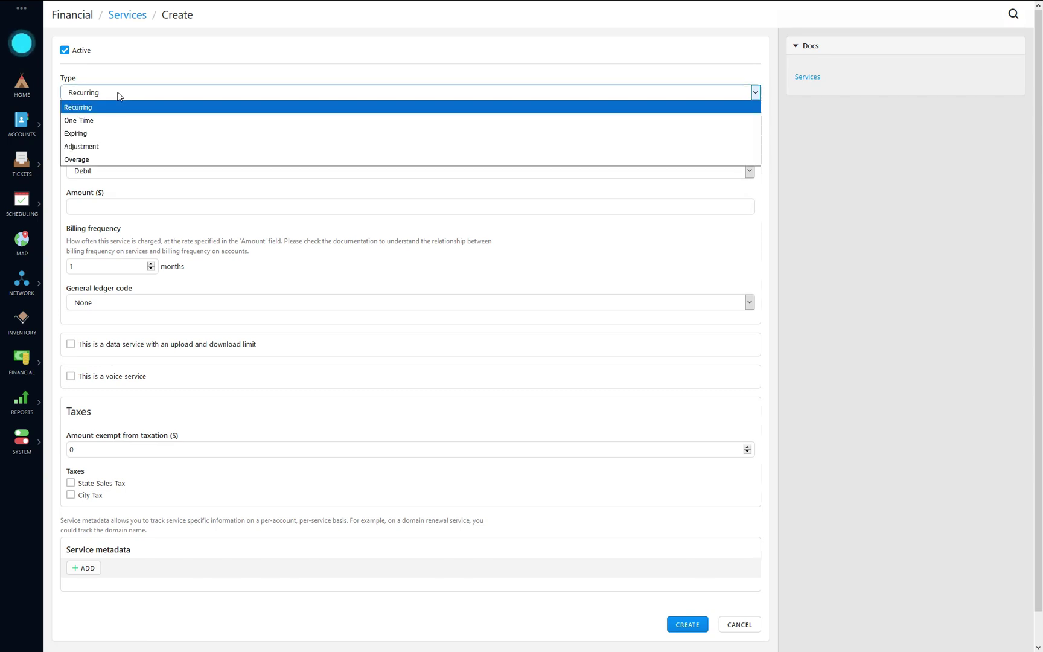
left_click(107, 148)
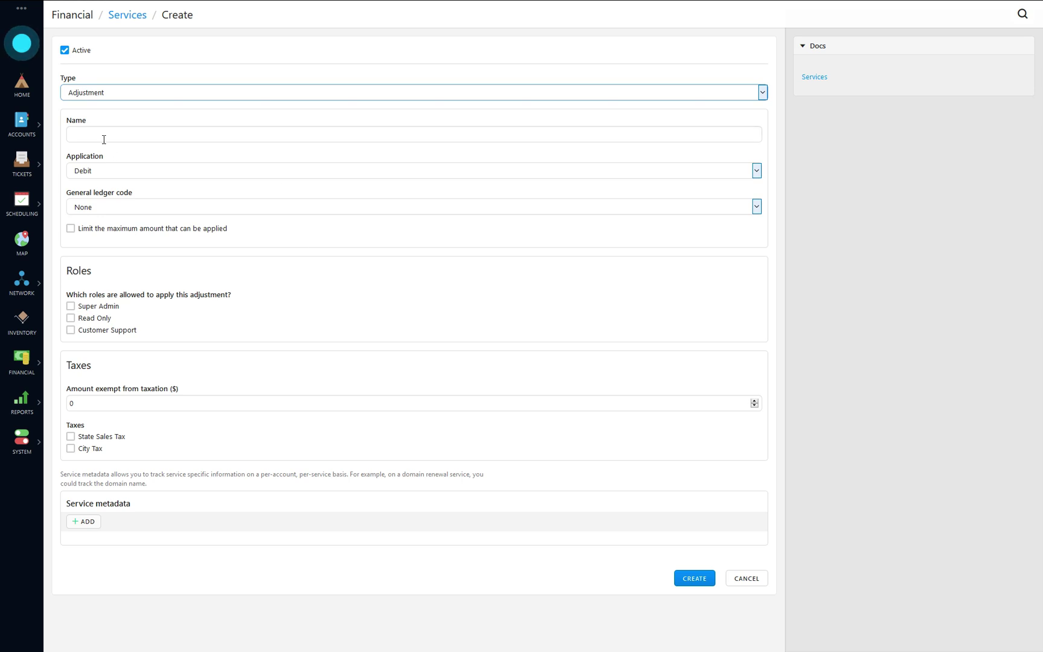
left_click(175, 134)
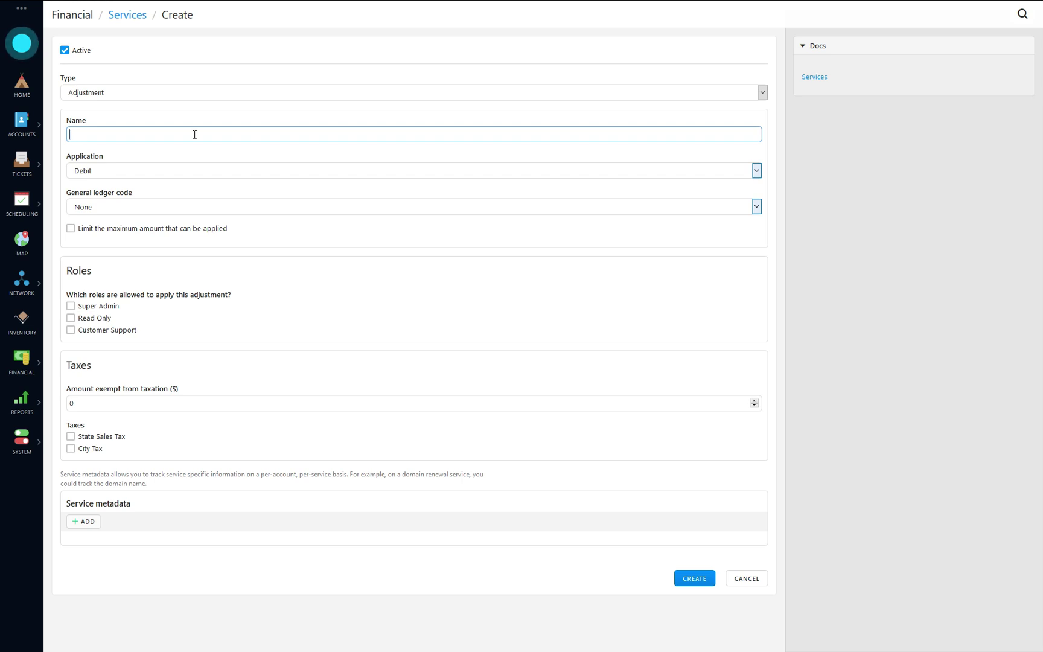
type("Service Credit")
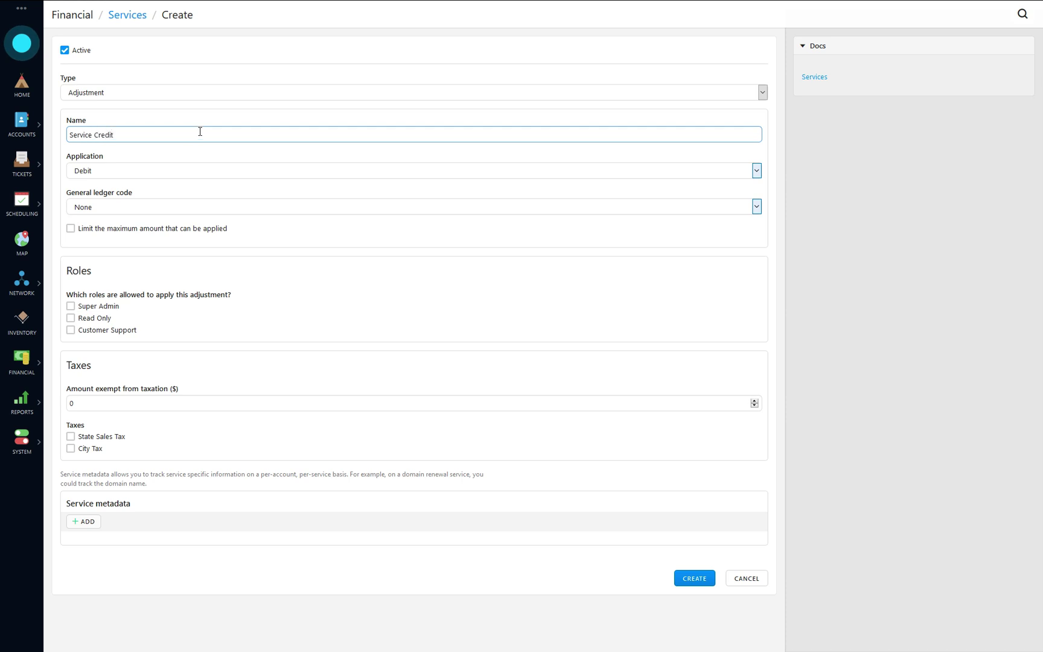
left_click(118, 172)
left_click(90, 202)
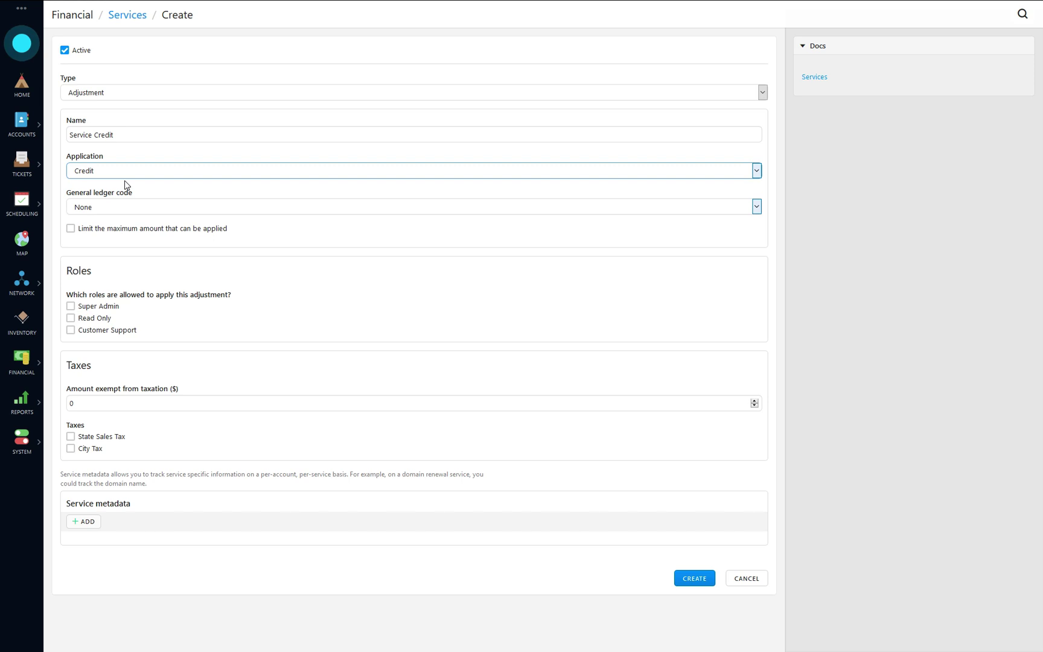
Limit the maximum amount that can be applied for Service Credit to $200 per 30-day period
left_click(106, 230)
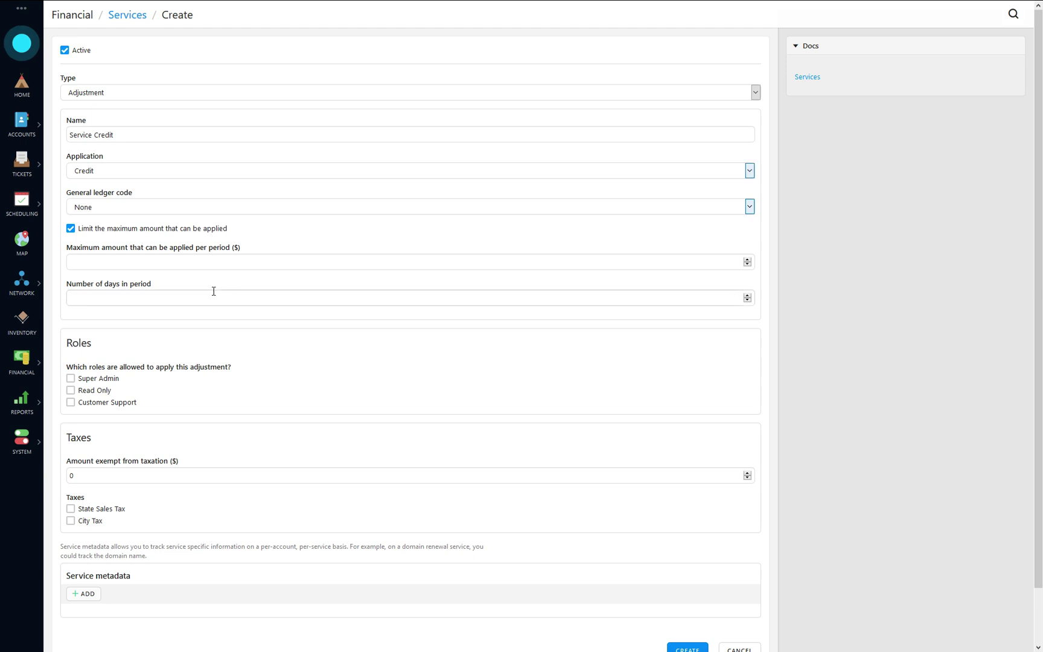
left_click(153, 261)
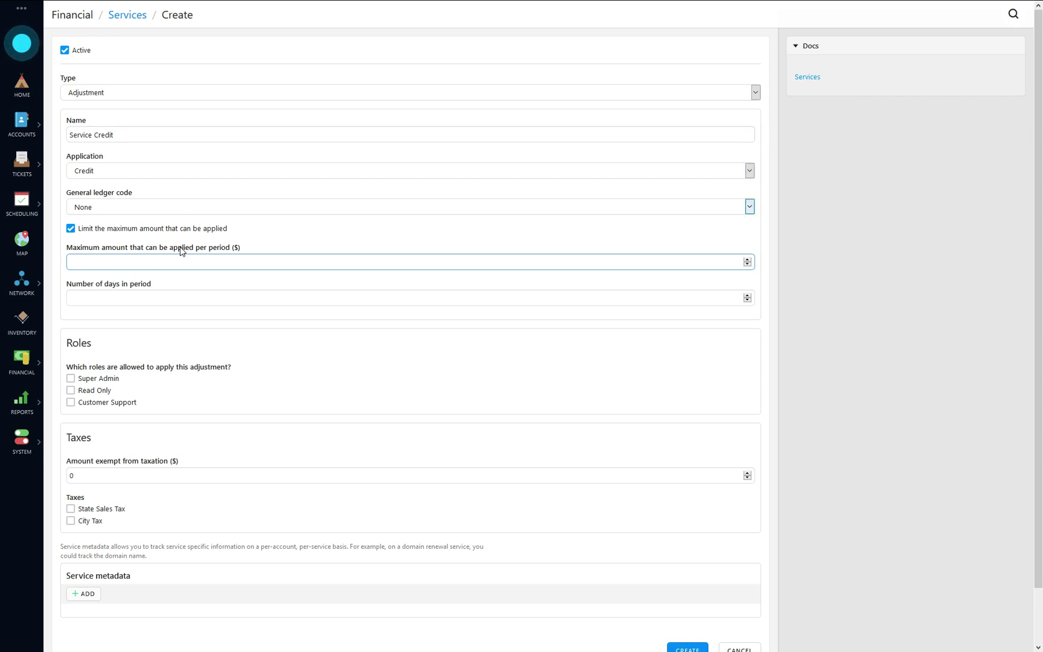
type("200")
key("Tab")
type("30")
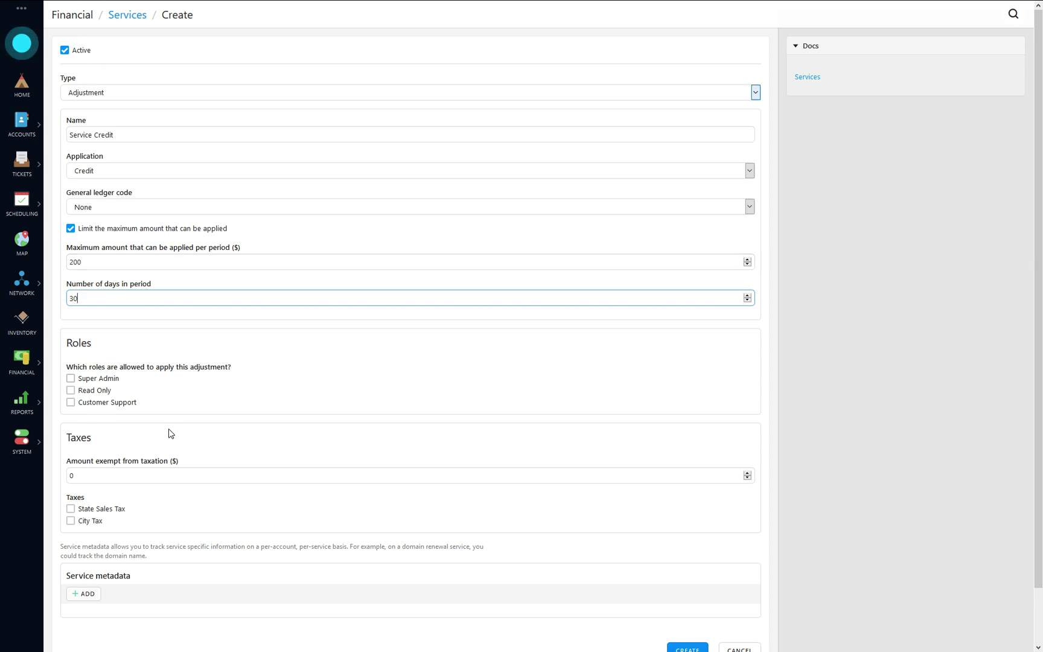
Allow the Customer Support role to apply the Service Credit adjustment, and create the service
left_click(97, 403)
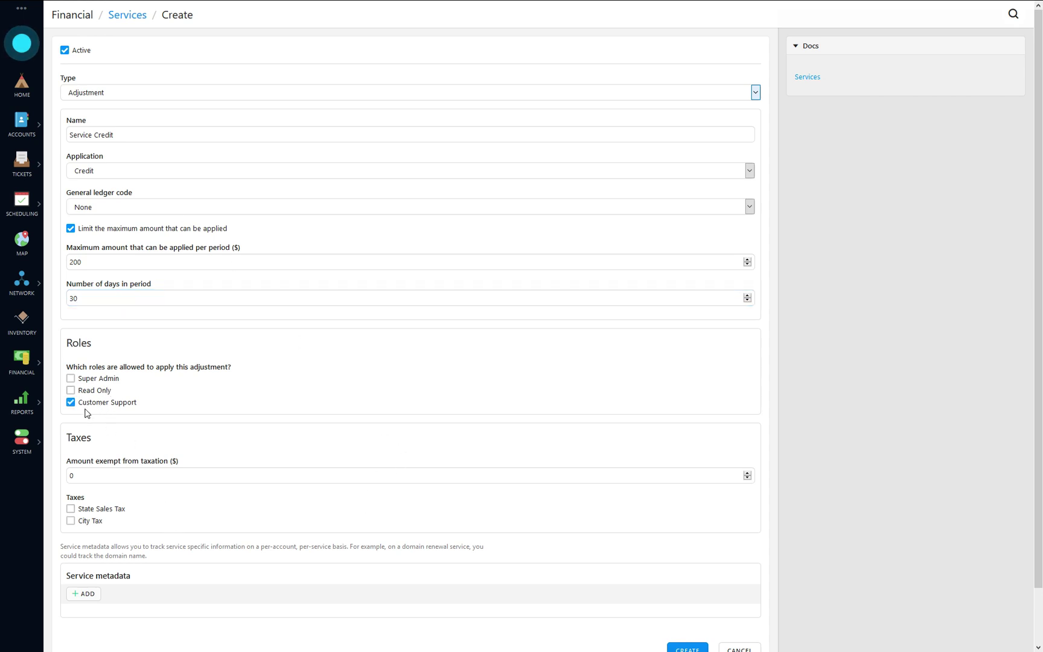
double_click(130, 262)
key("Tab")
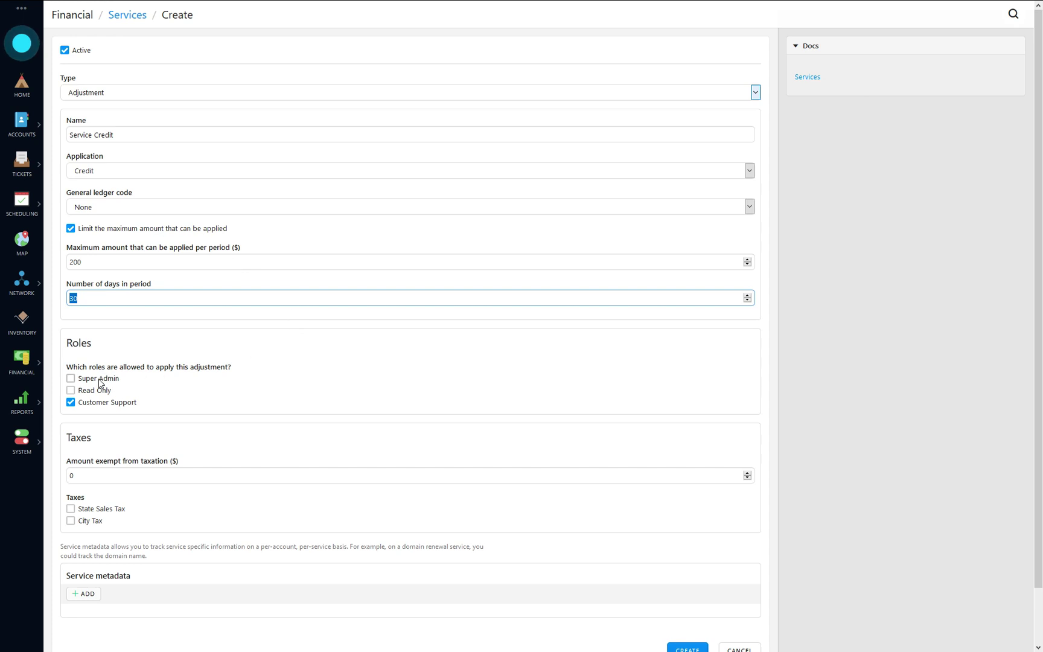
left_click(224, 329)
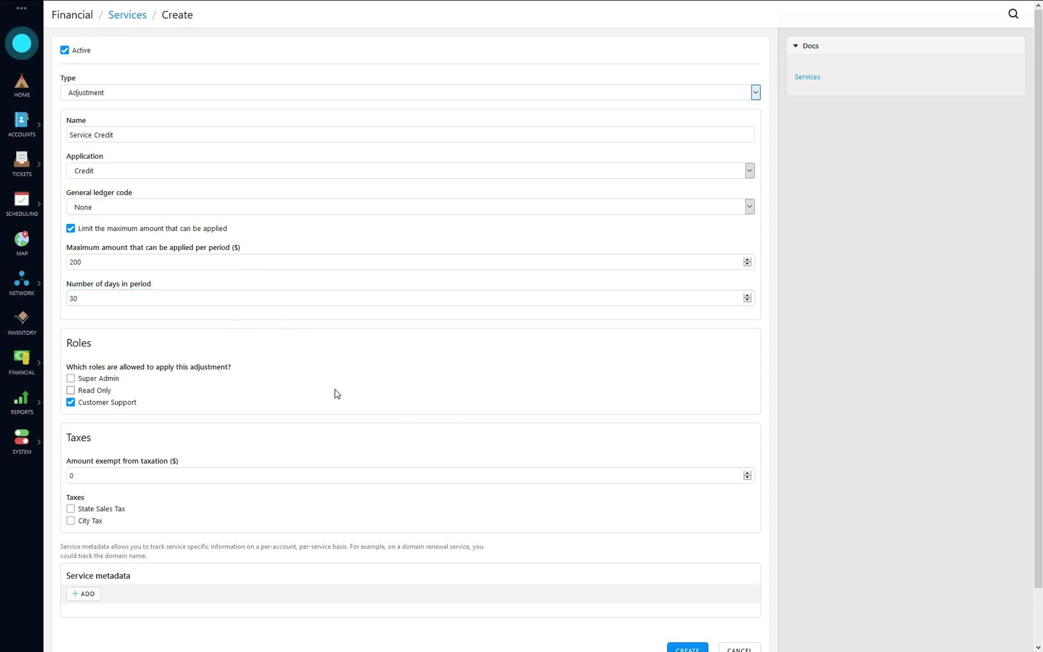
scroll(101, 420, "down", 1)
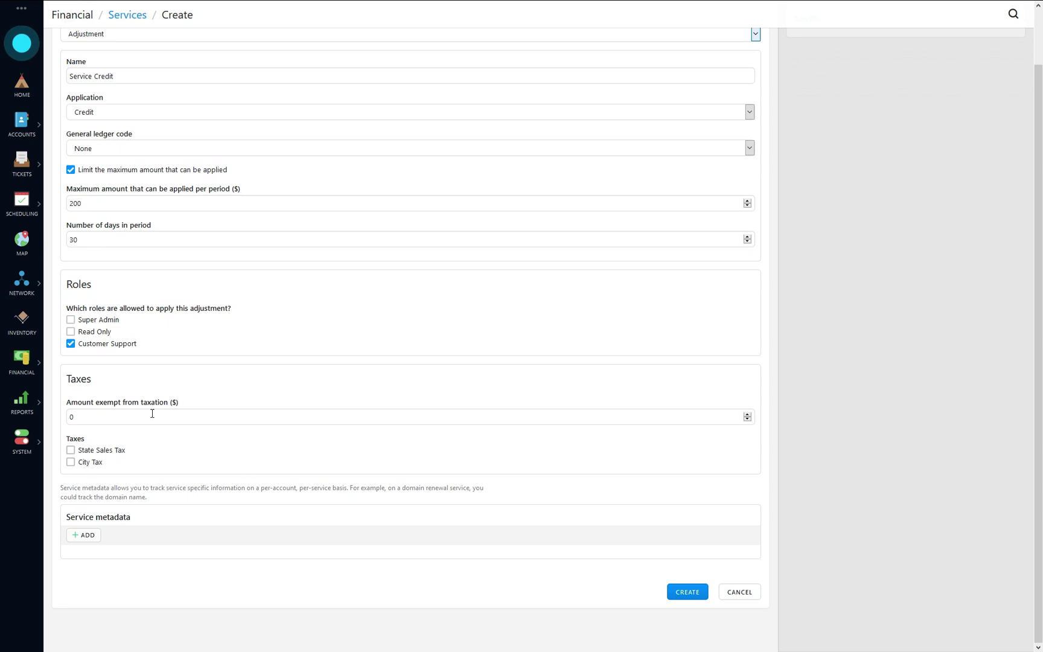
scroll(152, 414, "up", 1)
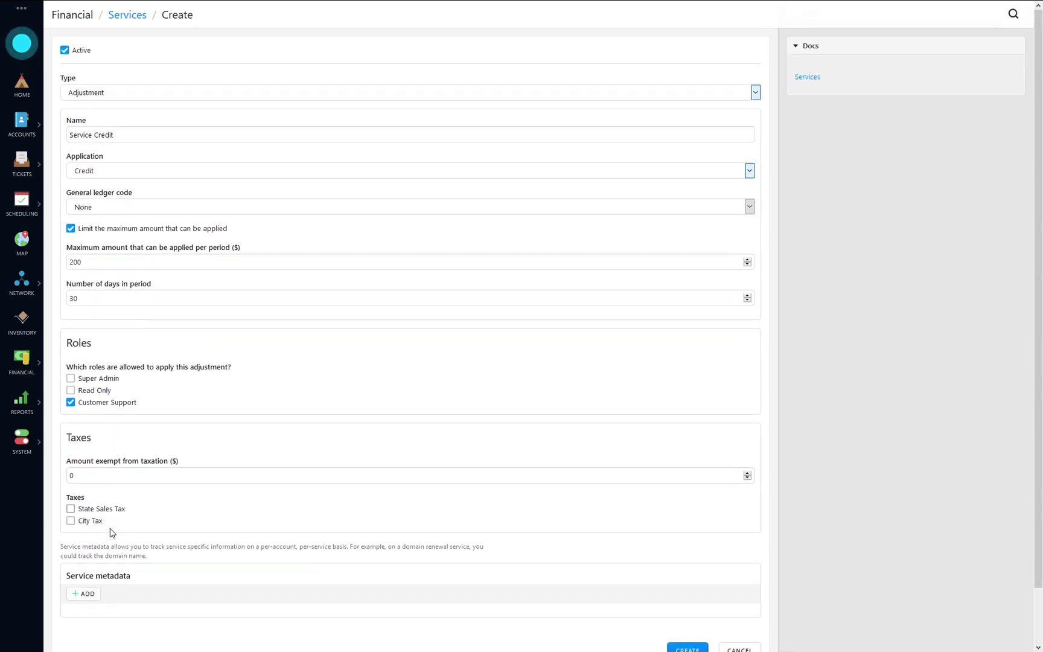
scroll(675, 631, "down", 1)
left_click(679, 594)
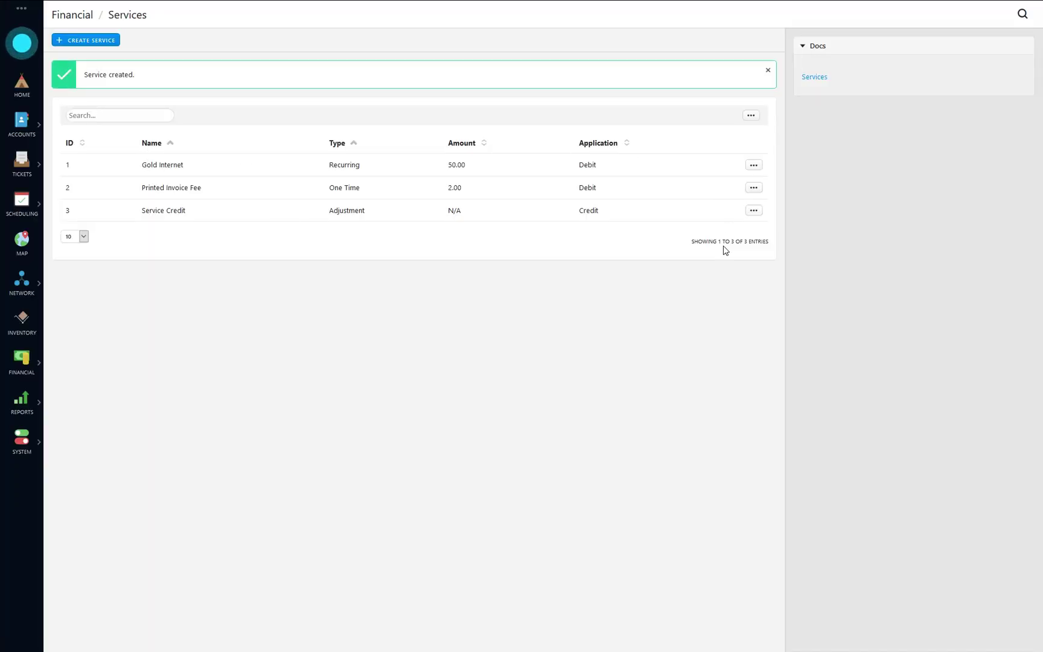
left_click_drag(139, 165, 206, 164)
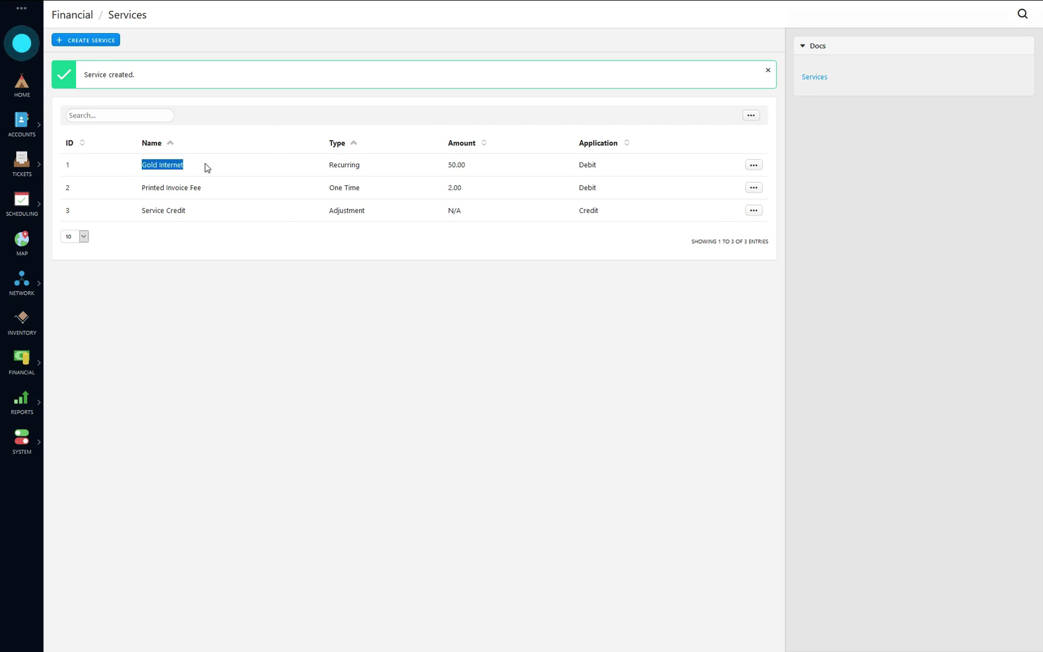
left_click_drag(140, 188, 247, 192)
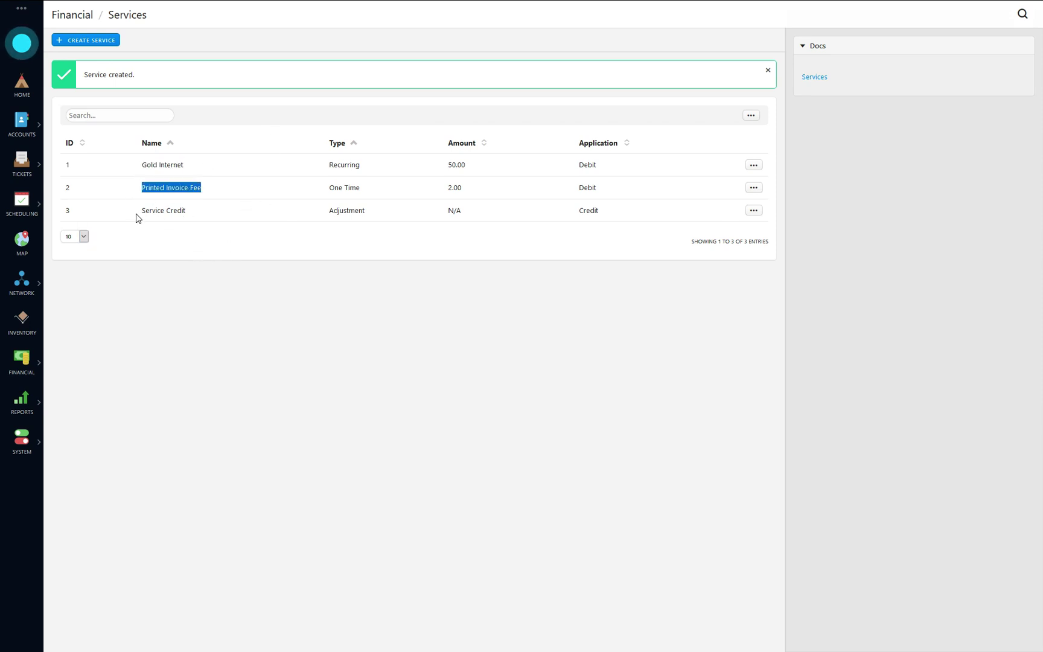
left_click_drag(138, 213, 213, 215)
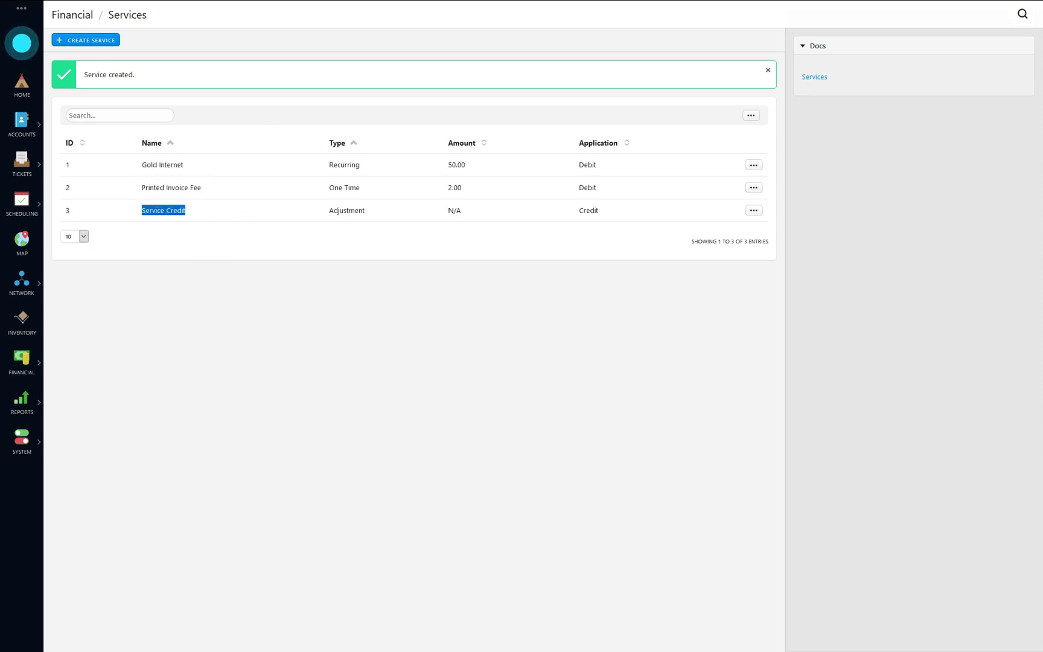